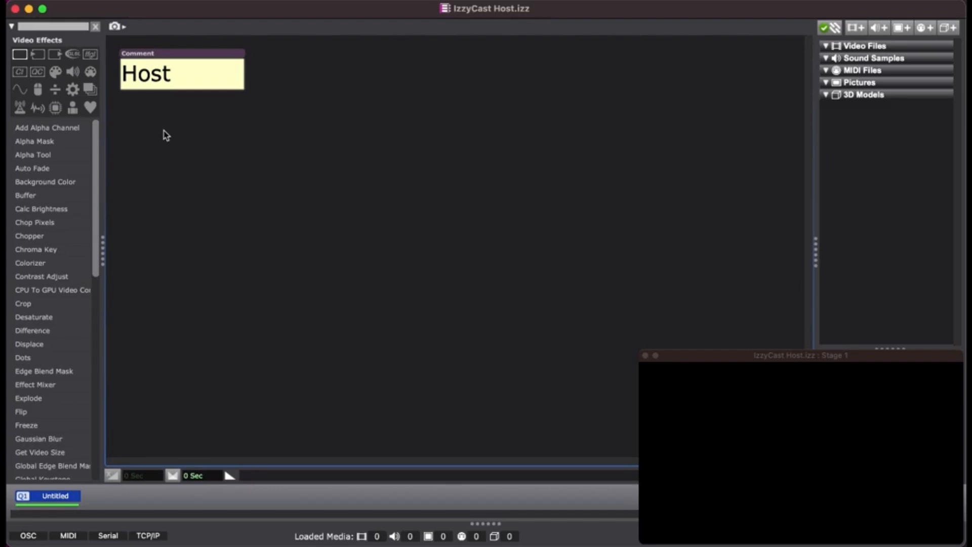
# - Switch to the Isadora Participant app to view its patch, and return to the Isadora Host patch
pyautogui.press('super+Tab')
pyautogui.press('super+Tab')
pyautogui.press('super+Tab')
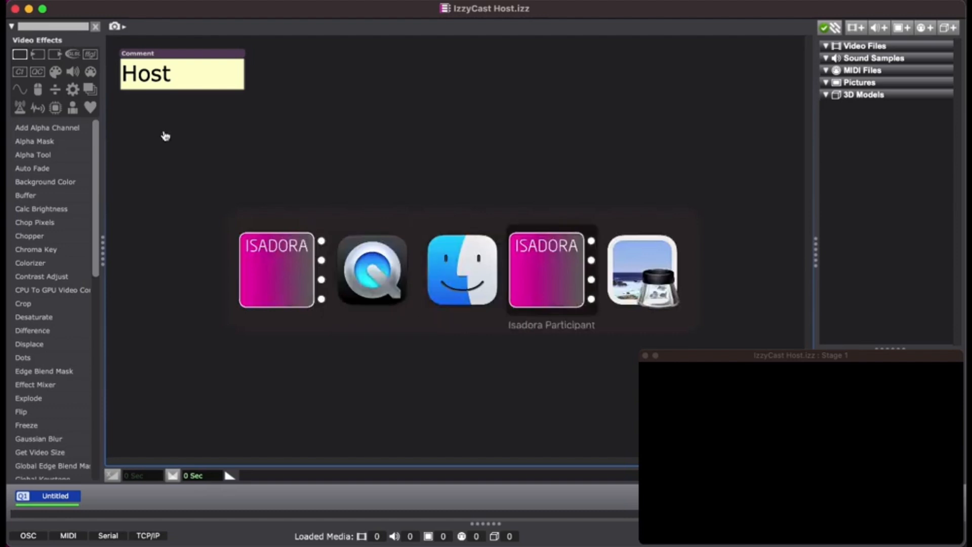
pyautogui.press('super+Tab')
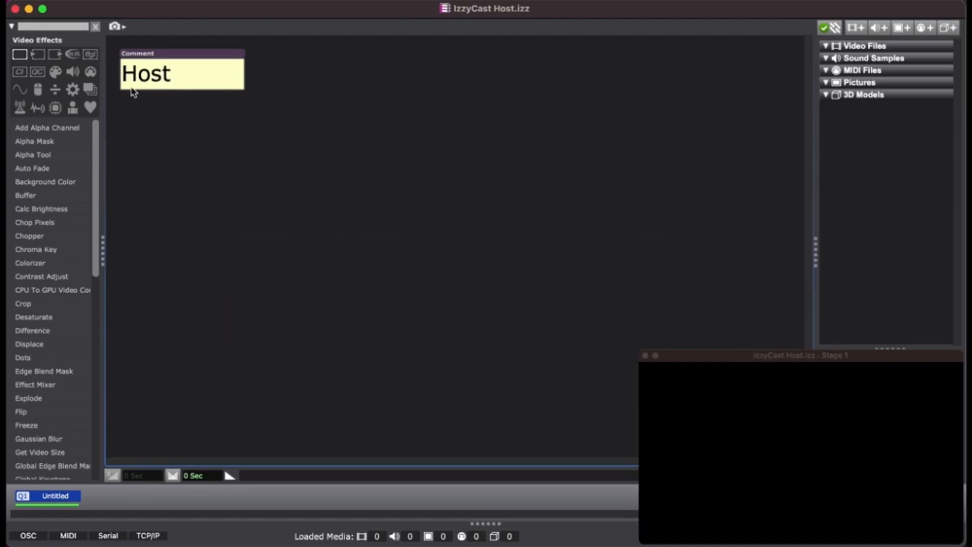
pyautogui.press('super+Tab')
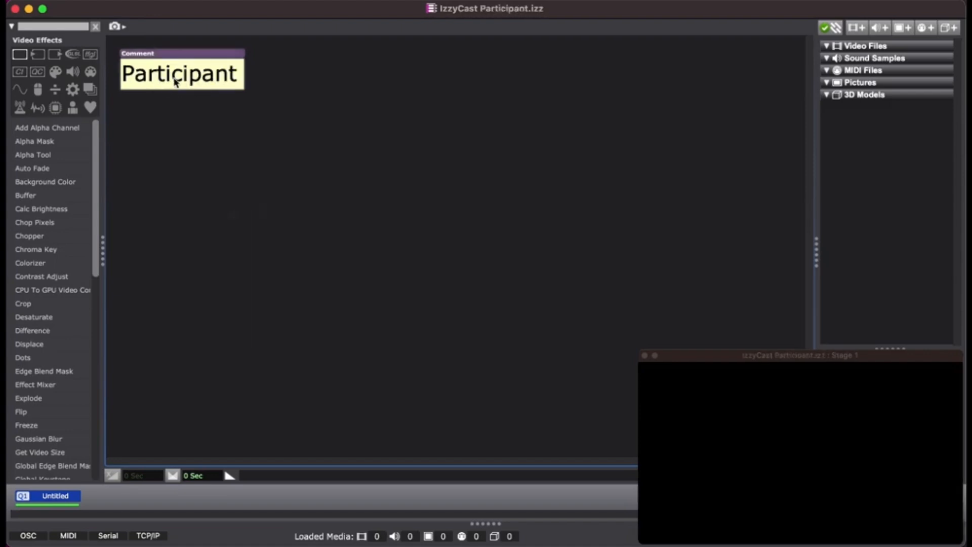
pyautogui.press('super+Tab')
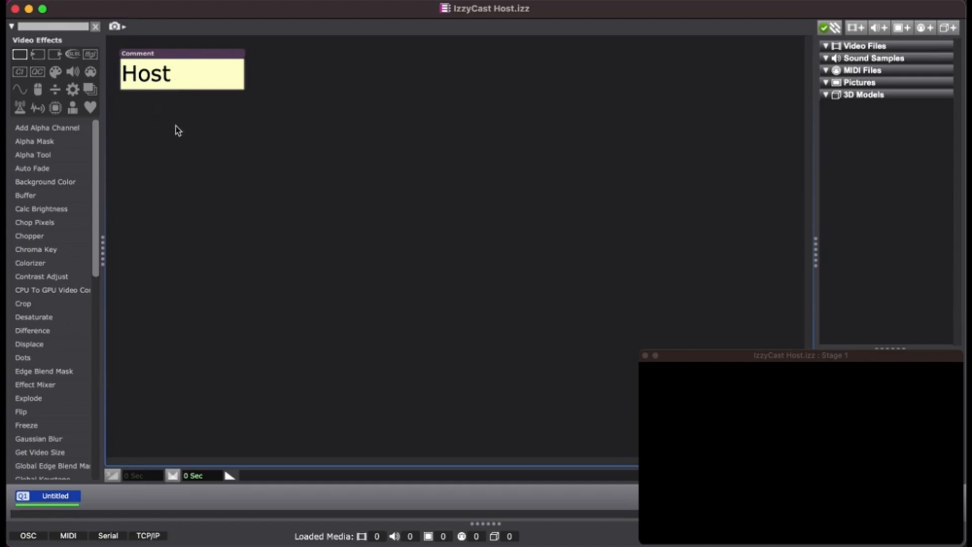
# - Add an IzzyCast Create Session actor below the Host comment and widen its input and output value columns
pyautogui.doubleClick(130, 113)
pyautogui.write('izzy')
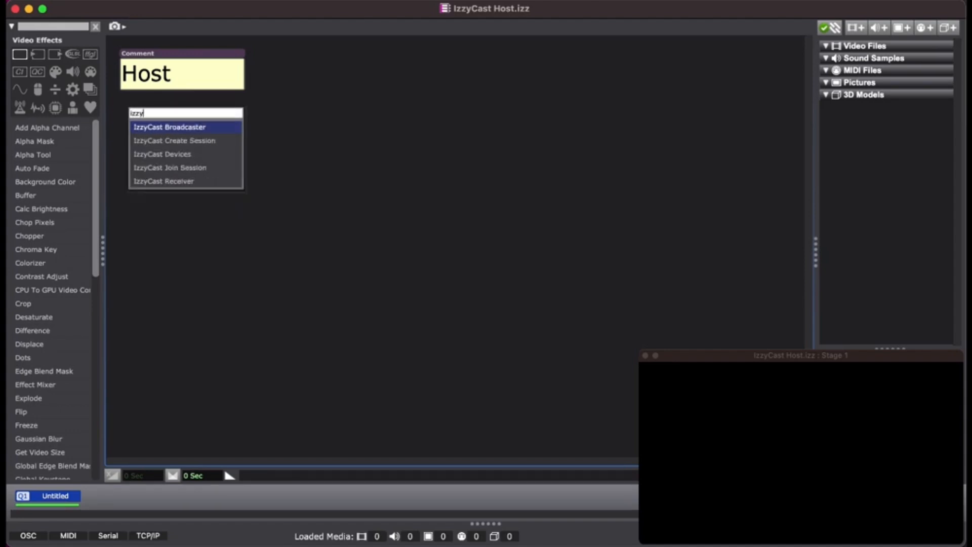
pyautogui.click(180, 143)
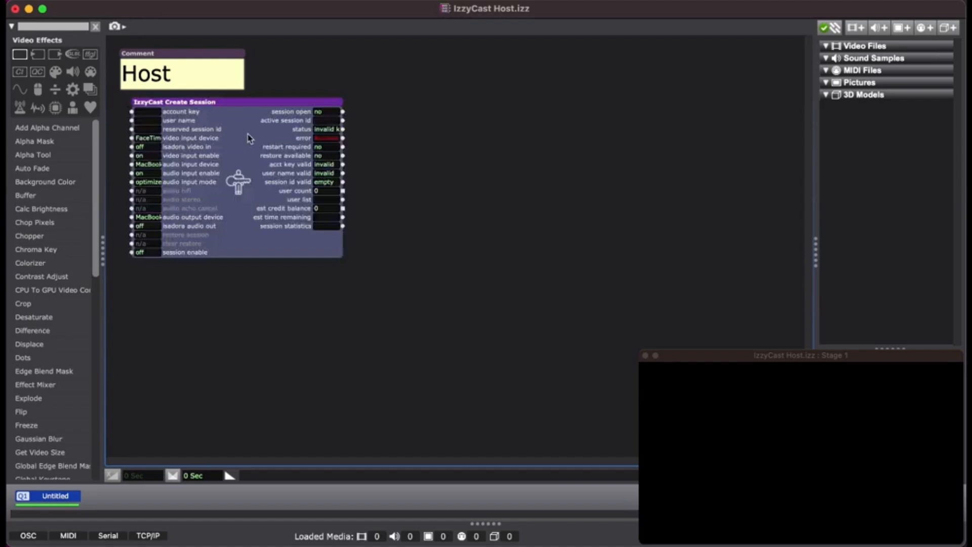
pyautogui.moveTo(246, 99); pyautogui.dragTo(233, 105)
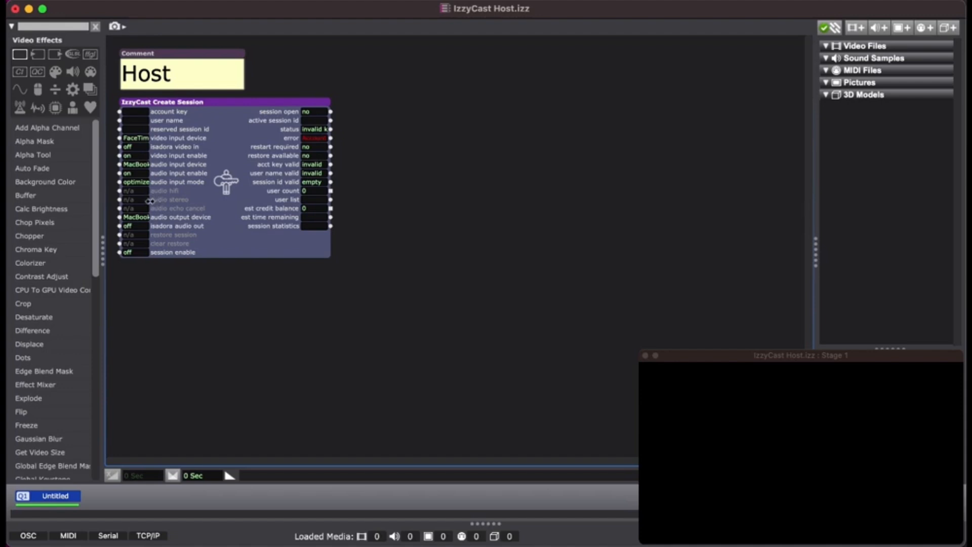
pyautogui.moveTo(149, 201); pyautogui.dragTo(225, 215)
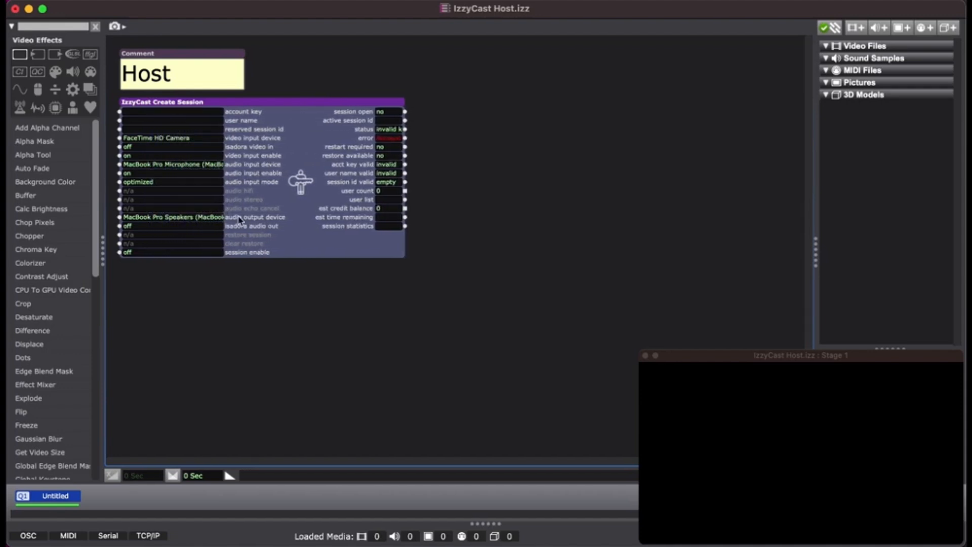
pyautogui.moveTo(405, 249); pyautogui.dragTo(557, 255)
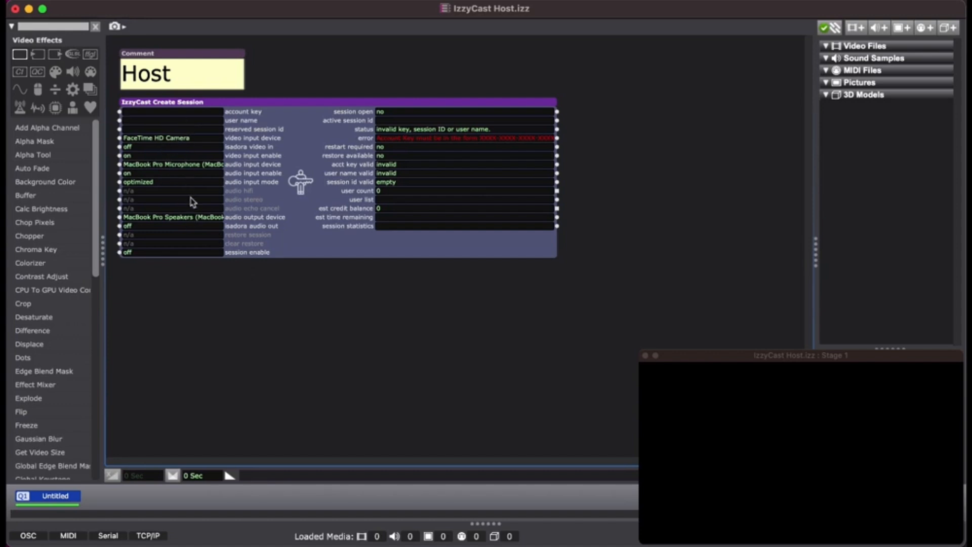
# - Examine the available video input, audio input and audio output devices of the Create Session actor
pyautogui.click(187, 142)
pyautogui.click(169, 168)
pyautogui.click(169, 167)
pyautogui.click(155, 221)
pyautogui.click(154, 221)
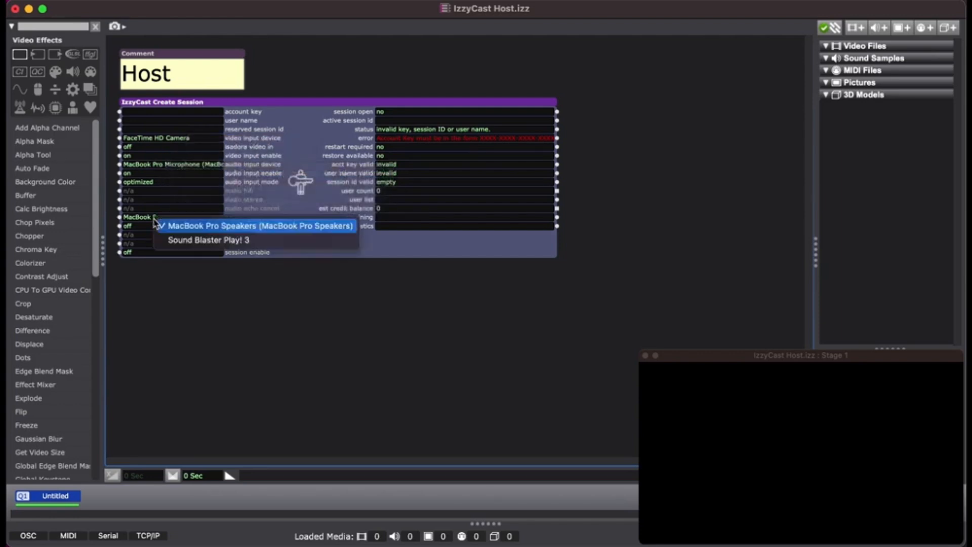
pyautogui.click(179, 328)
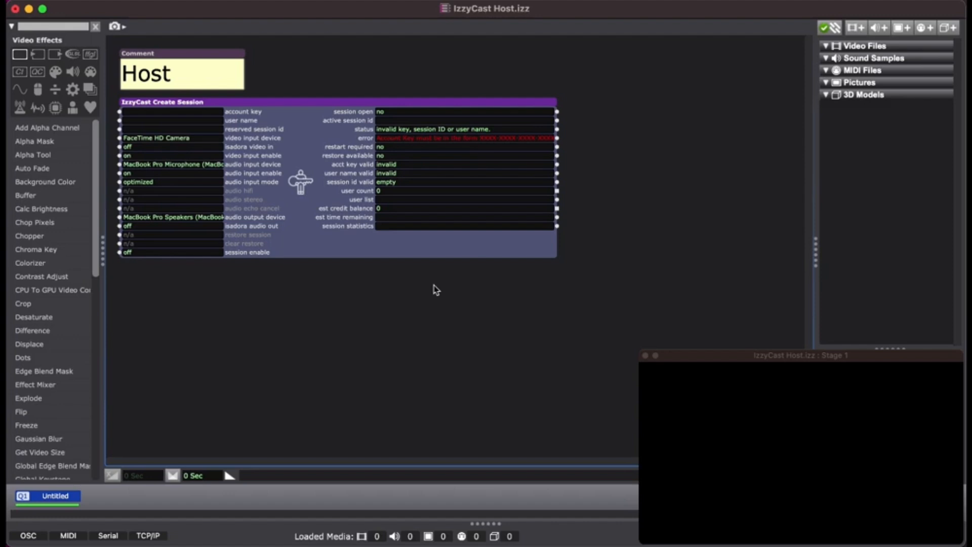
pyautogui.click(434, 286)
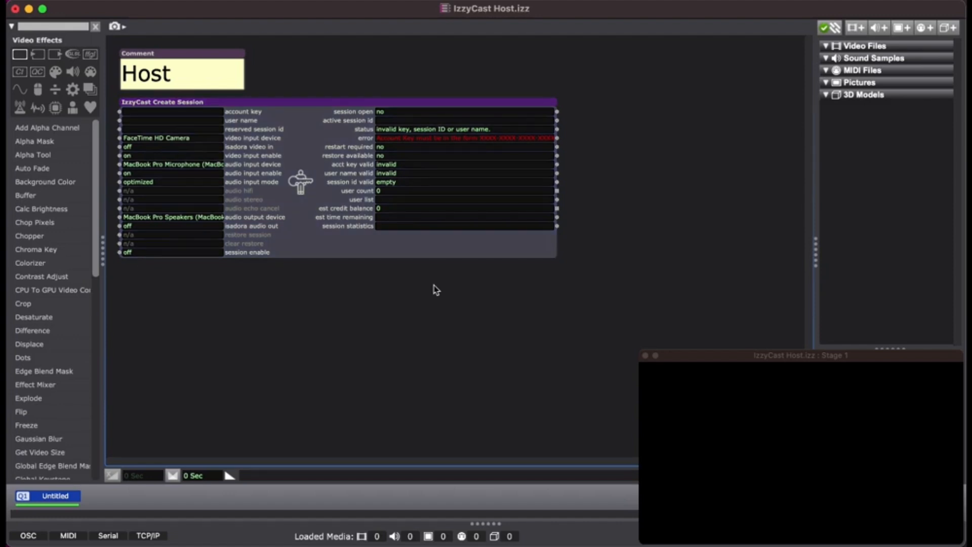
# - Paste the account key into the Create Session actor and set its user name to Host
pyautogui.click(203, 117)
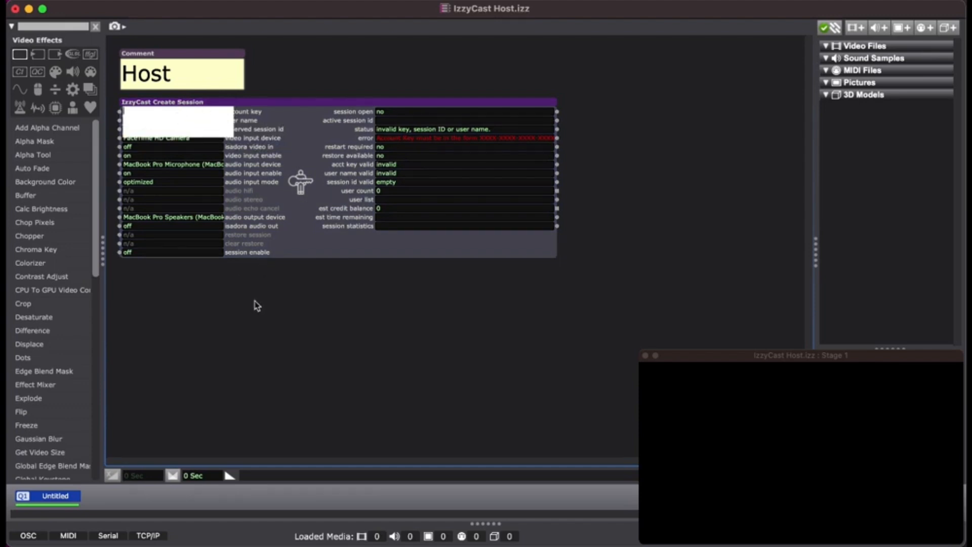
pyautogui.press('super+v')
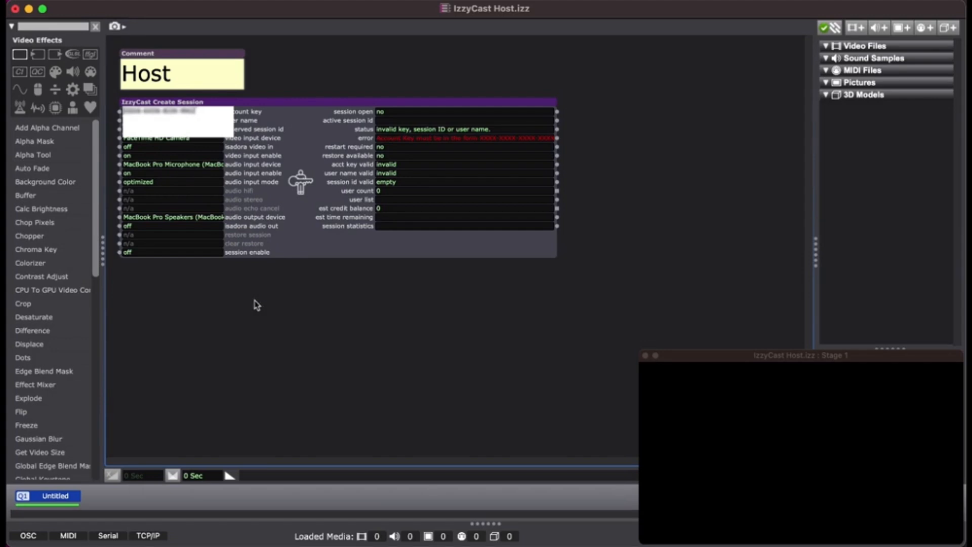
pyautogui.press('Return')
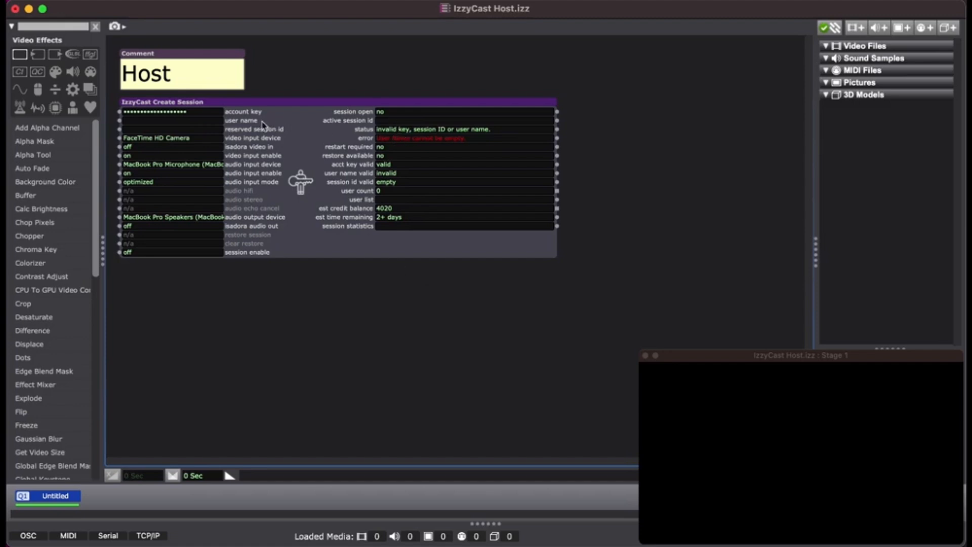
pyautogui.click(180, 126)
pyautogui.write('Host')
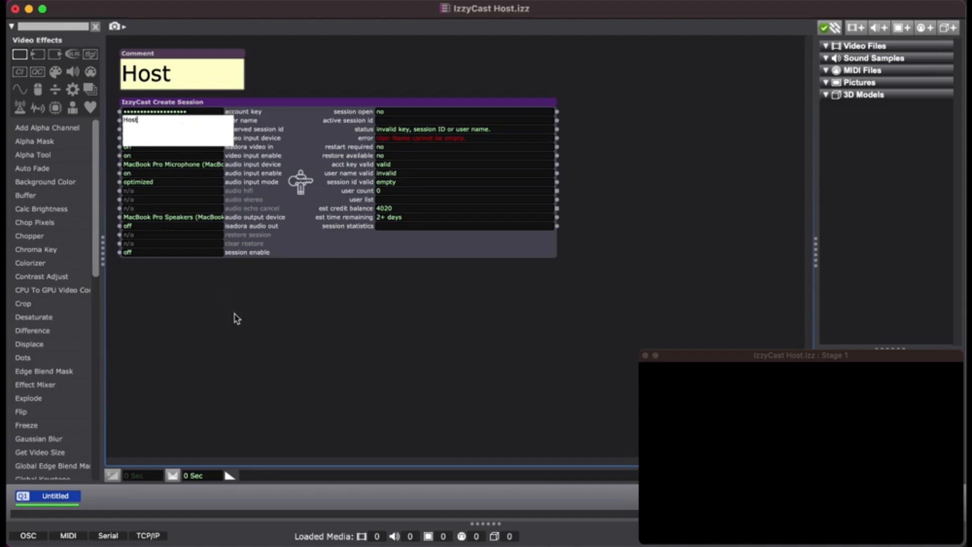
pyautogui.press('Return')
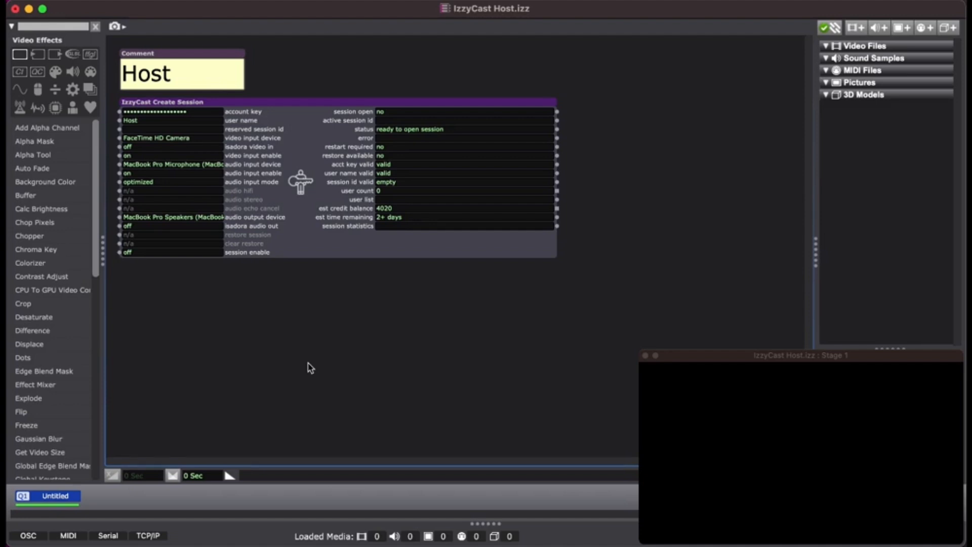
# - Add an IzzyCast Receiver actor below the Create Session actor and set its source user name to Host
pyautogui.doubleClick(124, 272)
pyautogui.write('izzy')
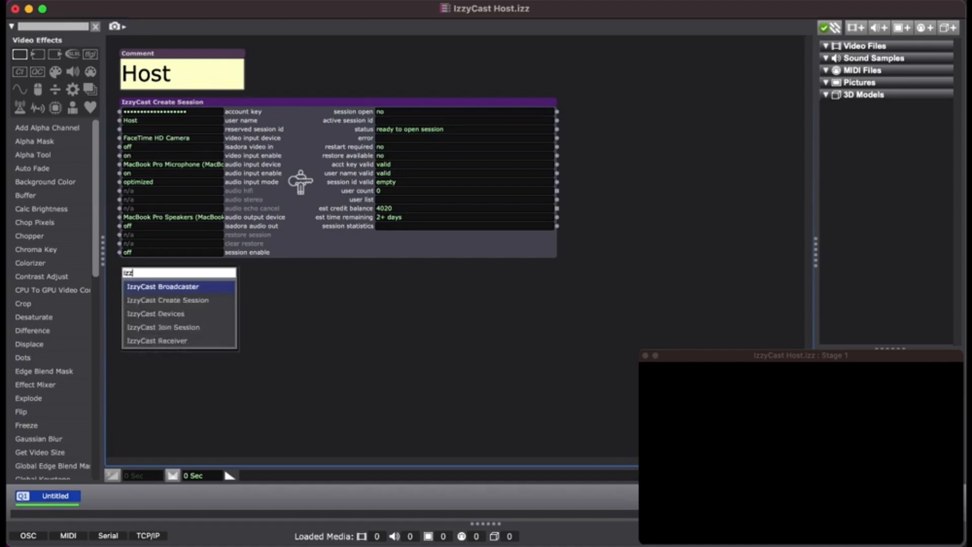
pyautogui.click(165, 342)
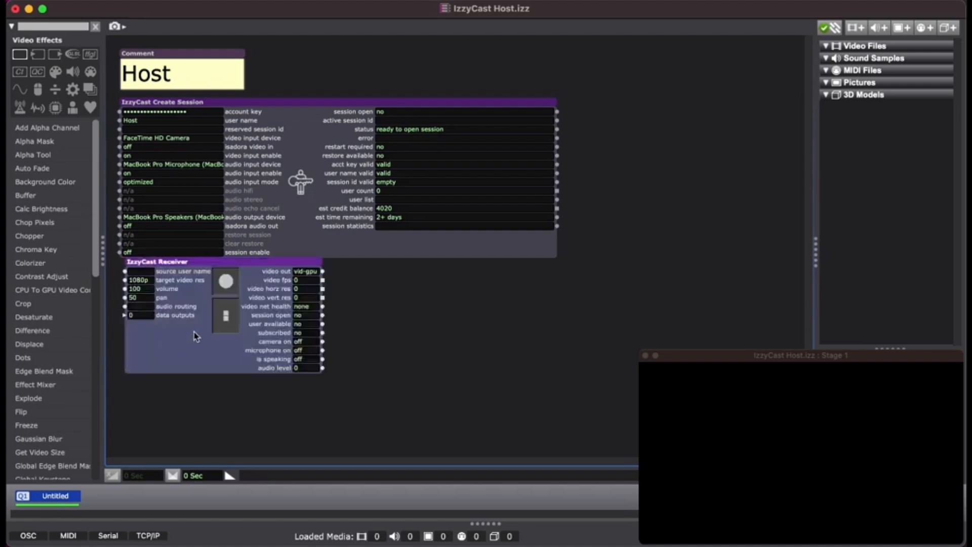
pyautogui.click(204, 344)
pyautogui.moveTo(198, 350); pyautogui.dragTo(198, 350)
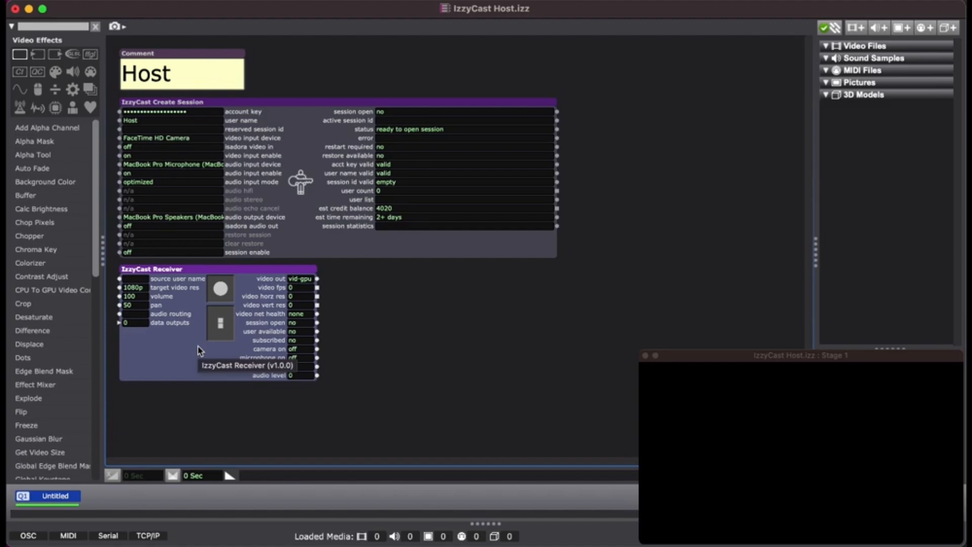
pyautogui.click(134, 280)
pyautogui.write('Host')
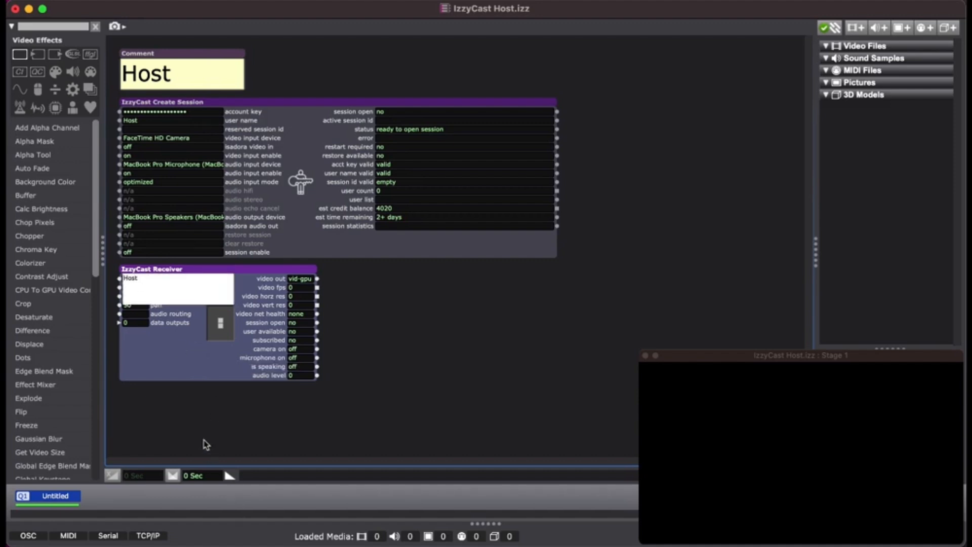
pyautogui.press('Return')
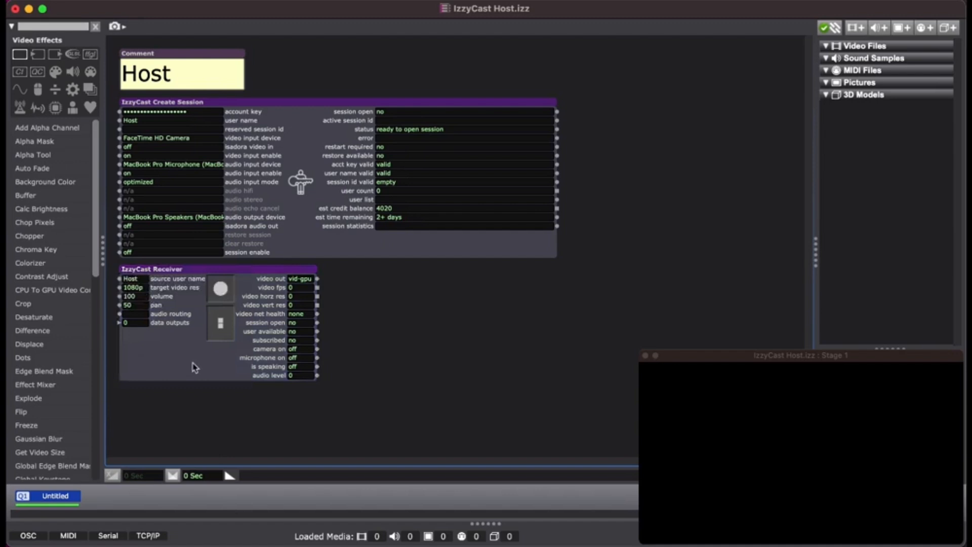
# - Add a Projector actor linked to the Receiver's video out, with zoom 50 and horizontal position -25
pyautogui.doubleClick(349, 315)
pyautogui.write('projector')
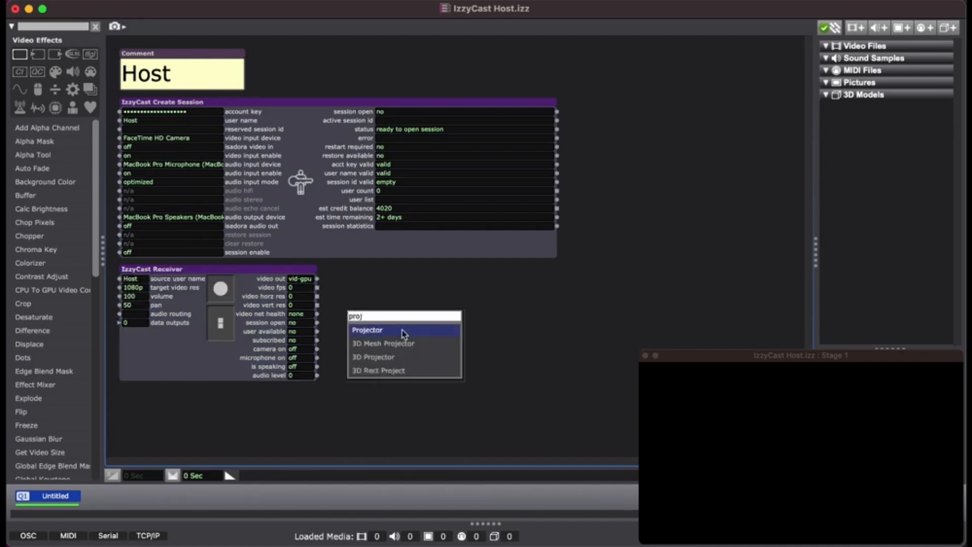
pyautogui.press('Return')
pyautogui.moveTo(434, 346); pyautogui.dragTo(423, 310)
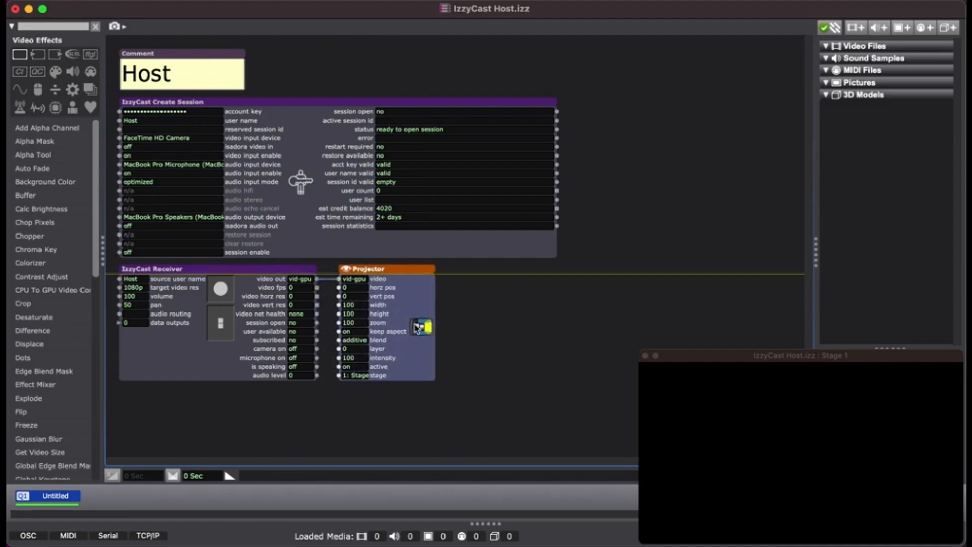
pyautogui.moveTo(416, 327); pyautogui.dragTo(414, 327)
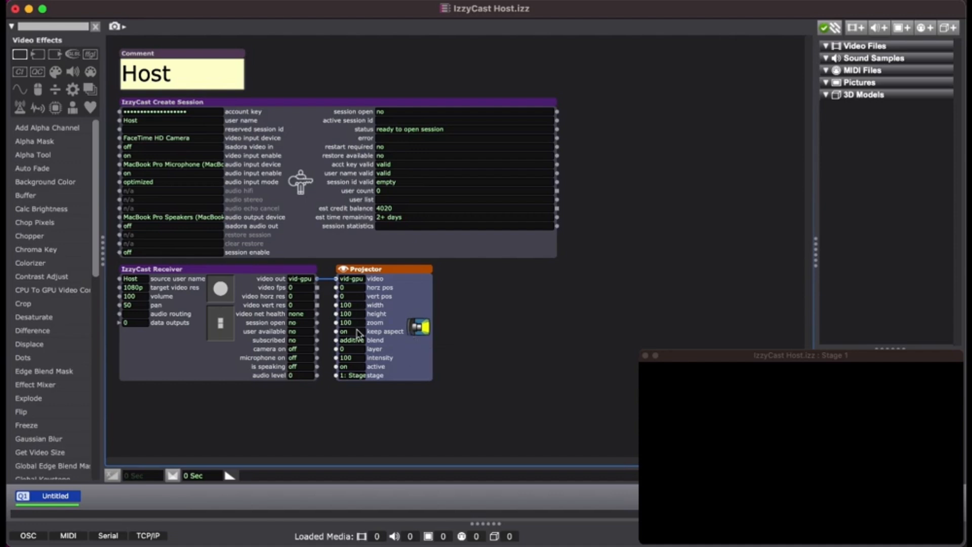
pyautogui.moveTo(359, 331)
pyautogui.write('50')
# - Duplicate the linked IzzyCast Receiver and Projector pair and place the copies beside the originals in the same row
pyautogui.moveTo(466, 397); pyautogui.dragTo(199, 340)
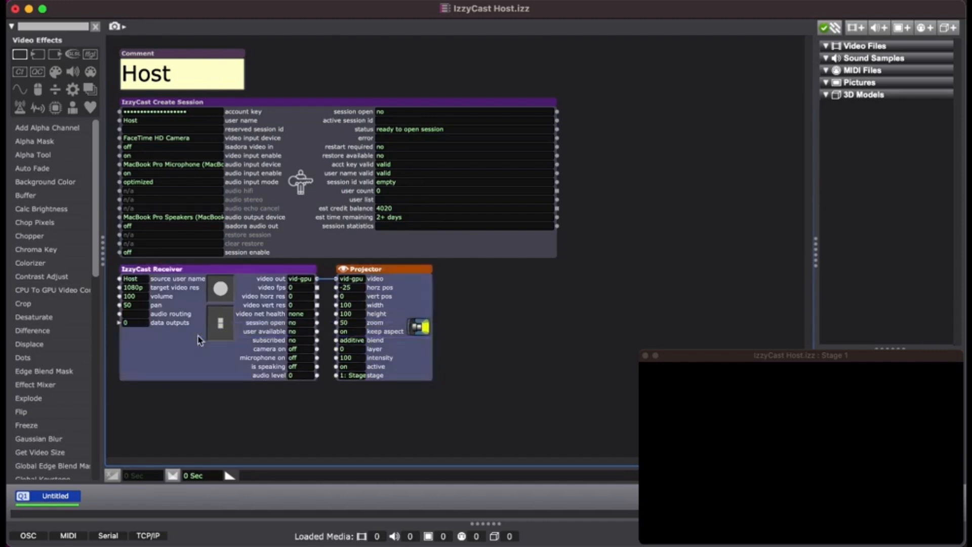
pyautogui.rightClick(233, 272)
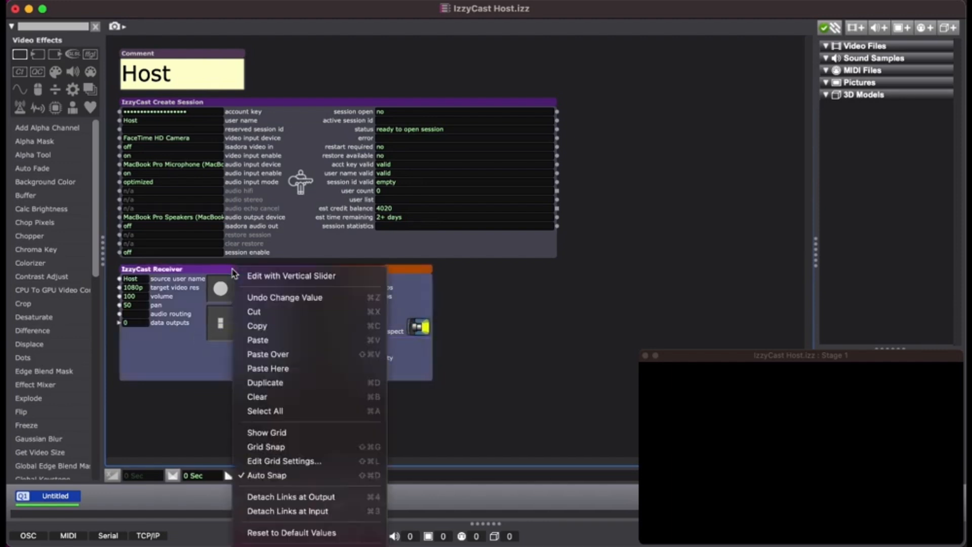
pyautogui.click(269, 388)
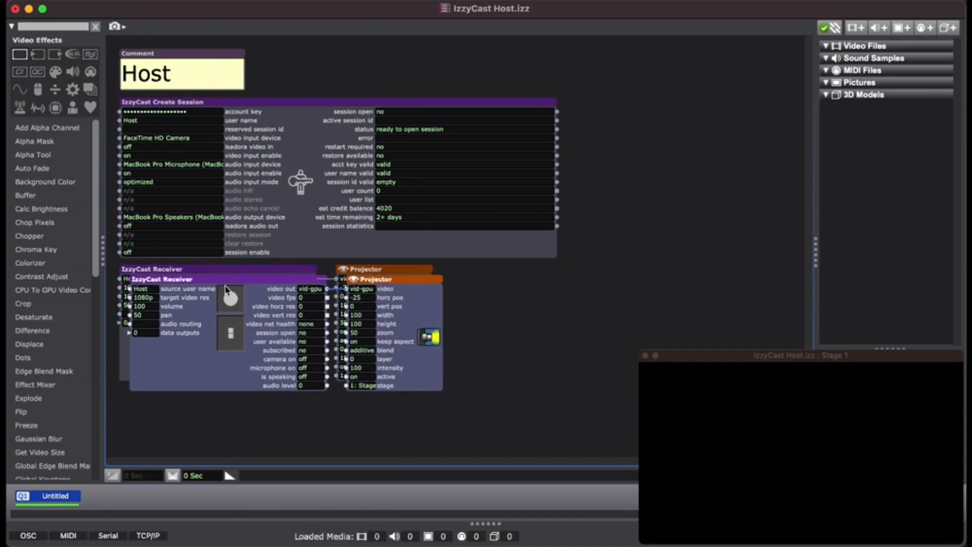
pyautogui.moveTo(216, 282); pyautogui.dragTo(531, 272)
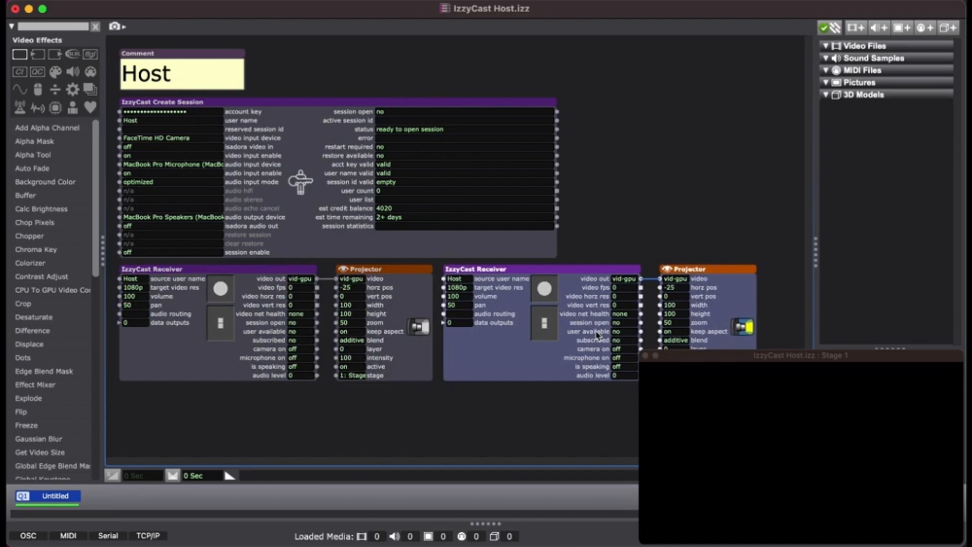
# - Set the duplicated Receiver's source user name to Izzy and its Projector's horizontal position to 25
pyautogui.click(464, 282)
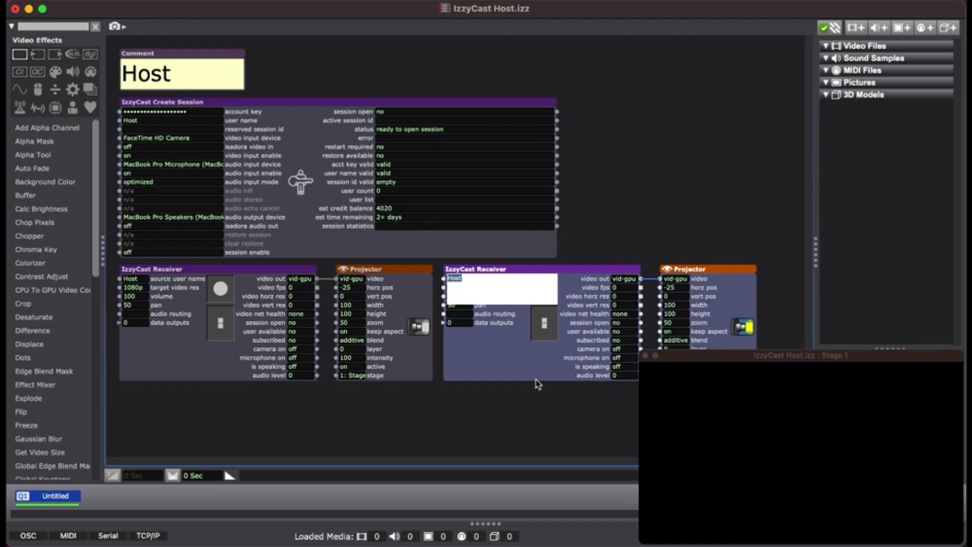
pyautogui.write('Izy')
pyautogui.write('y')
pyautogui.press('Return')
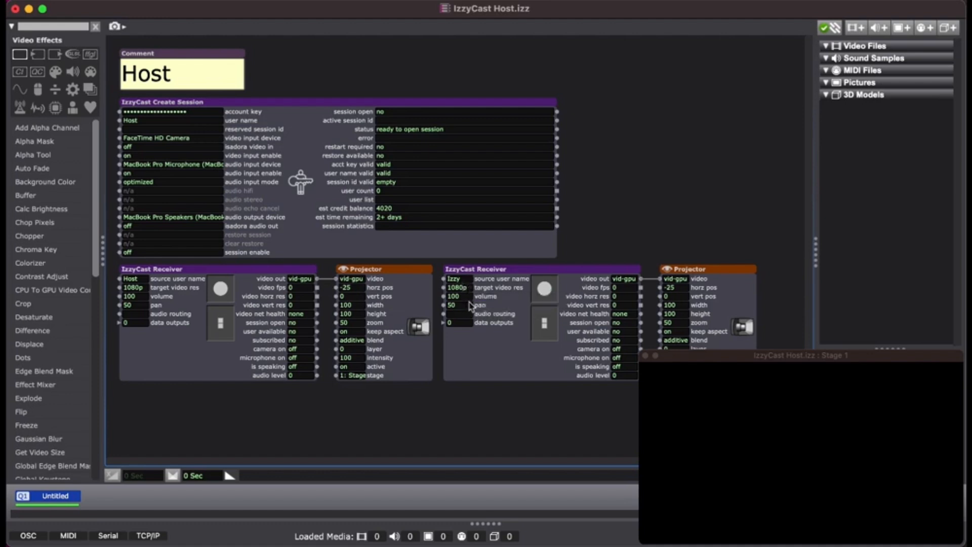
pyautogui.click(678, 291)
pyautogui.write('25')
# - Switch to the Isadora Participant app and add an IzzyCast Join Session actor aligned below the Participant comment
pyautogui.press('super+Tab')
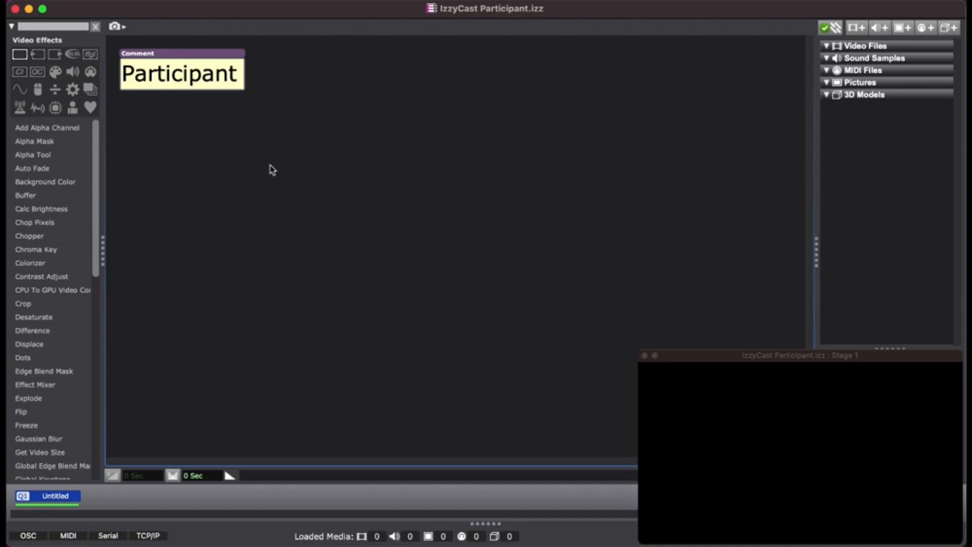
pyautogui.doubleClick(130, 109)
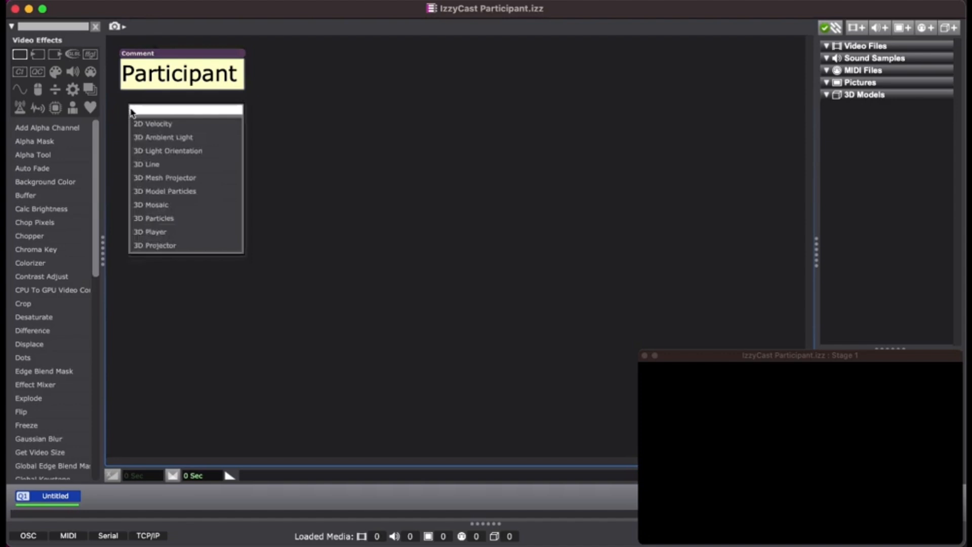
pyautogui.write('izzy')
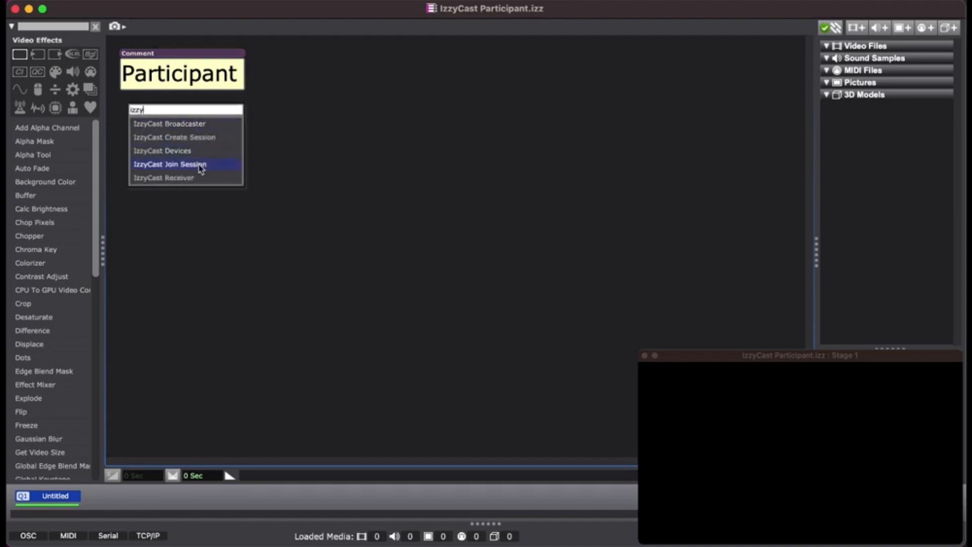
pyautogui.click(234, 164)
pyautogui.moveTo(240, 174); pyautogui.dragTo(234, 183)
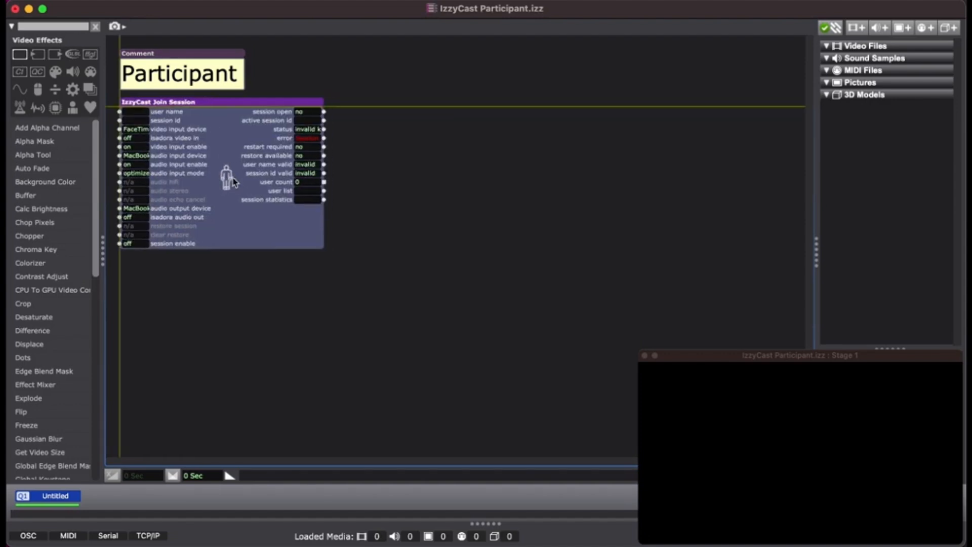
# - Place the IzzyCast Join Session actor and widen its input and output value columns so long values fit
pyautogui.click(233, 177)
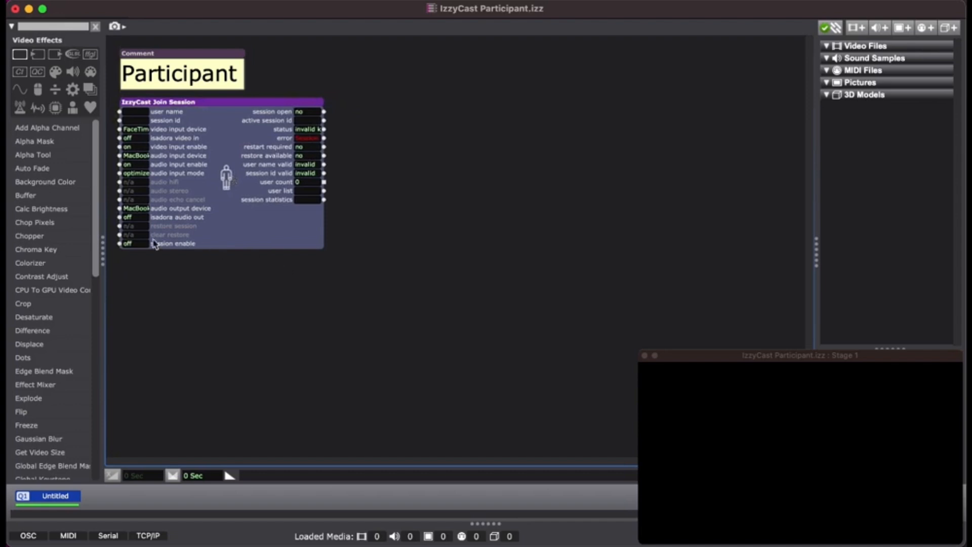
pyautogui.moveTo(154, 244); pyautogui.dragTo(226, 240)
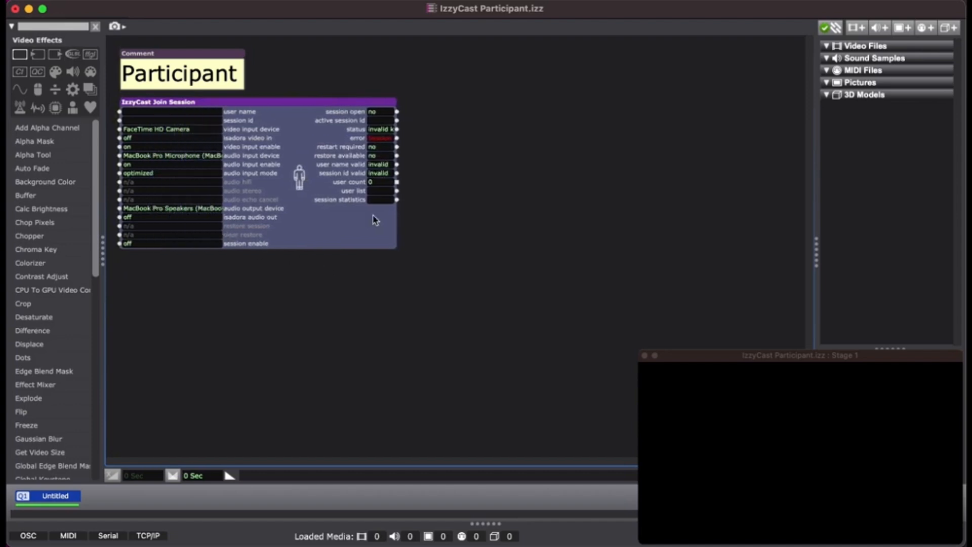
pyautogui.moveTo(395, 223); pyautogui.dragTo(528, 228)
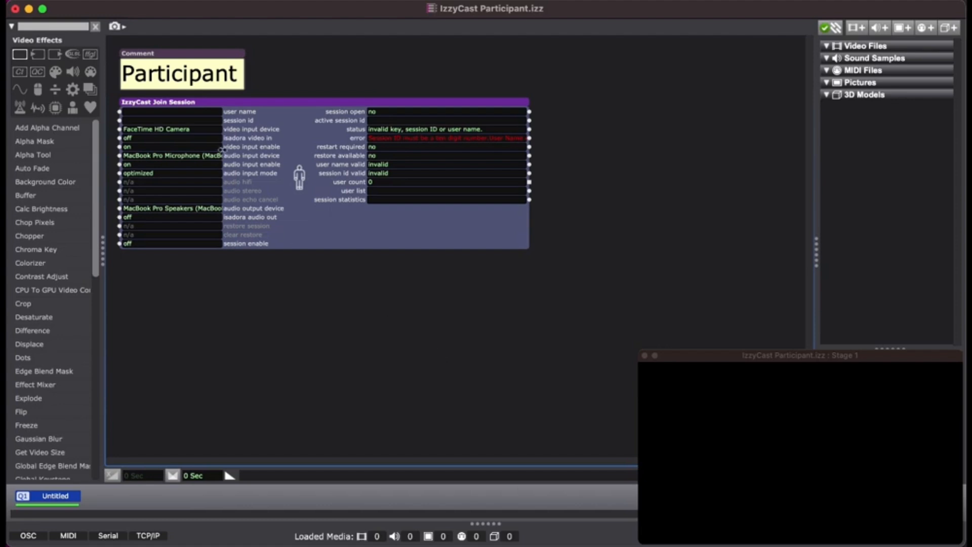
# - Set the IzzyCast Join Session actor's user name to Izzy
pyautogui.click(197, 112)
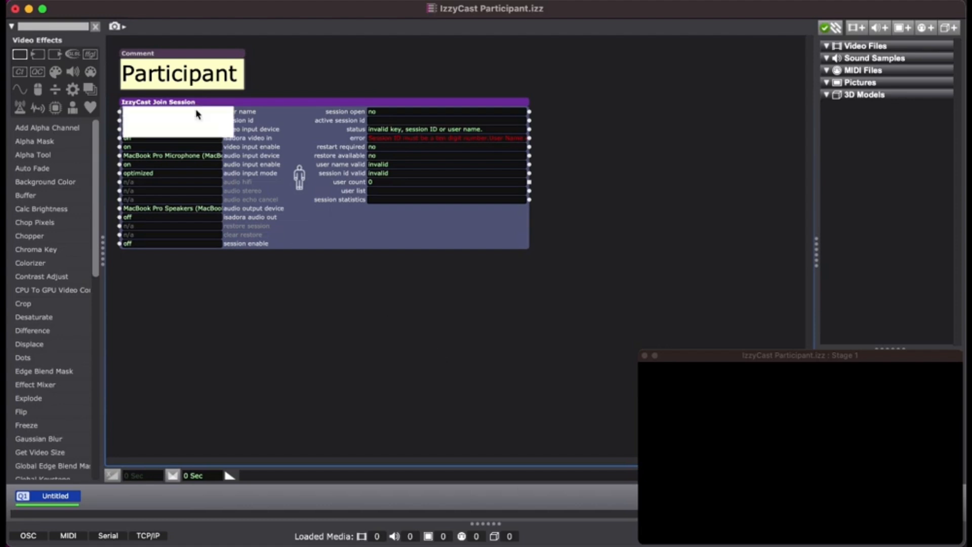
pyautogui.write('Izzy')
pyautogui.press('Return')
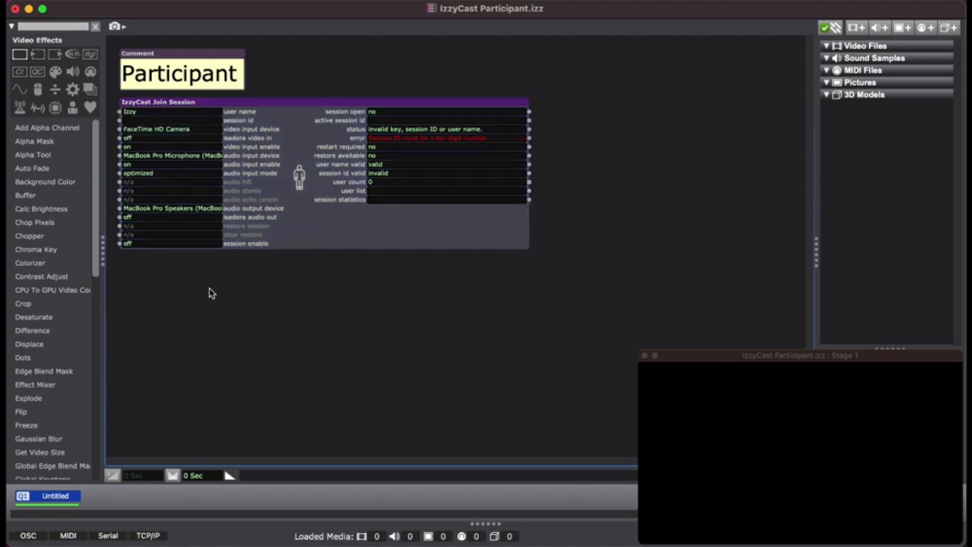
# - Add an IzzyCast Receiver actor below the Join Session actor
pyautogui.doubleClick(130, 271)
pyautogui.write('izzy')
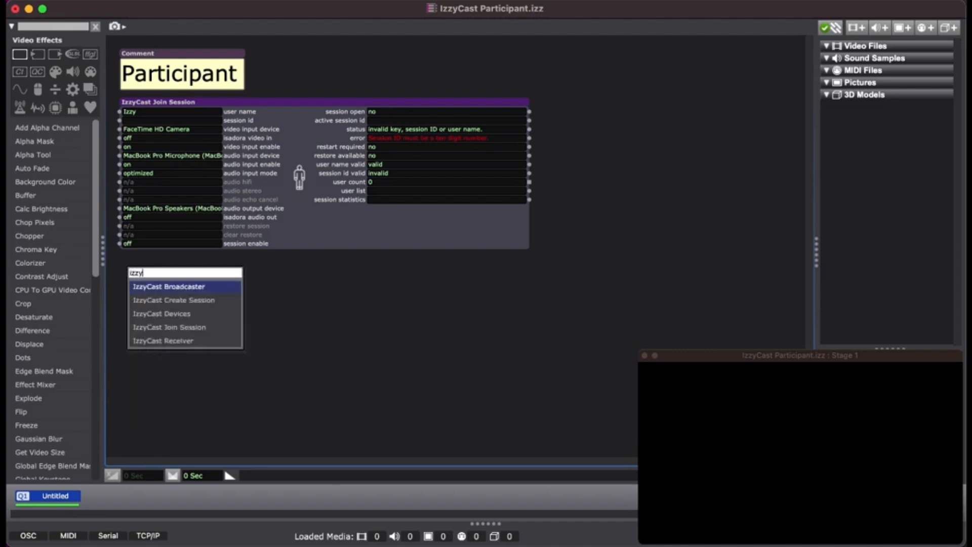
pyautogui.click(206, 340)
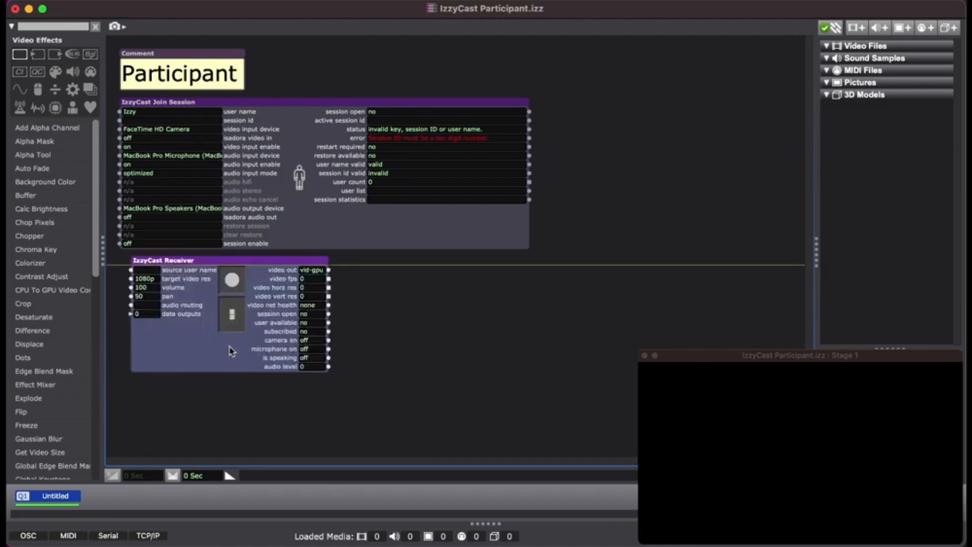
# - Add a Projector linked to the Participant Receiver's video out, with horizontal position -25 and zoom 50
pyautogui.doubleClick(340, 328)
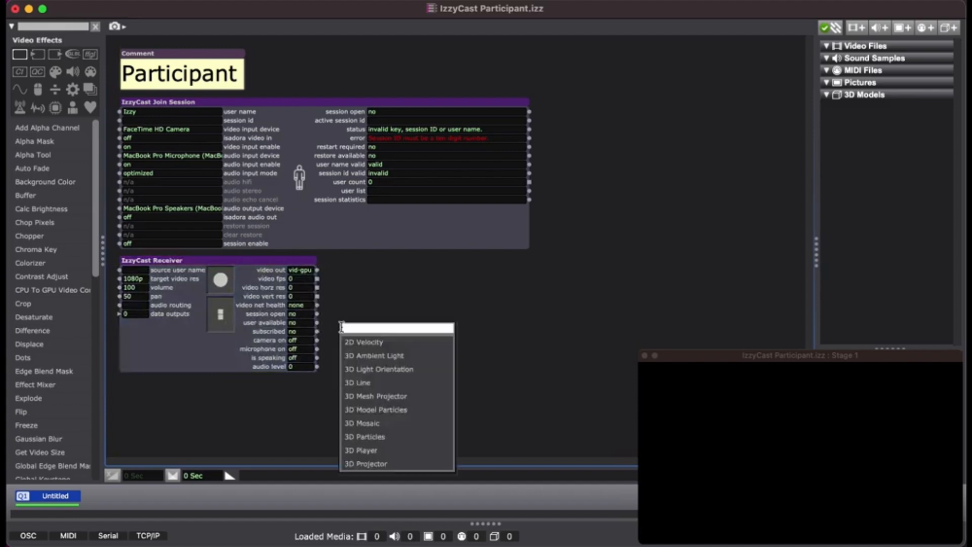
pyautogui.write('proj')
pyautogui.press('Return')
pyautogui.moveTo(410, 353); pyautogui.dragTo(365, 284)
pyautogui.click(365, 314)
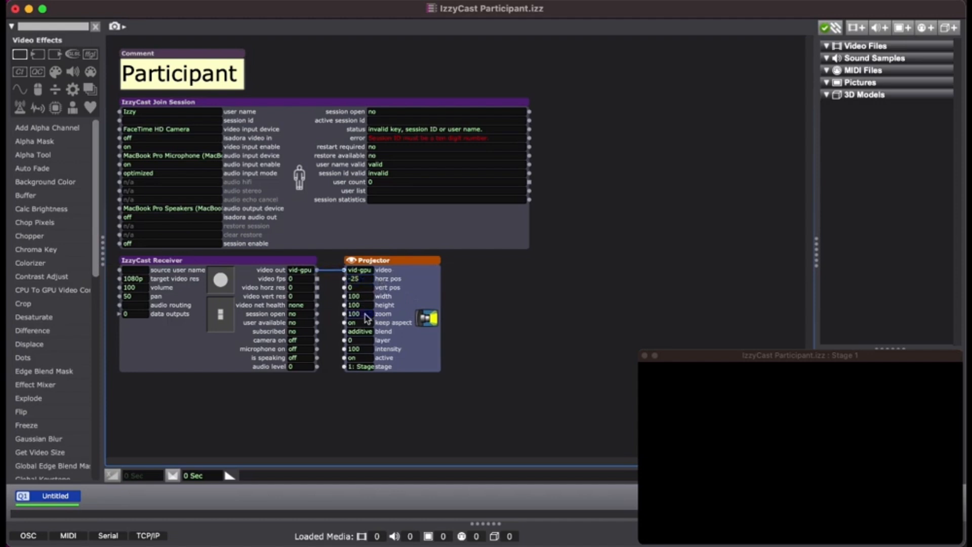
pyautogui.write('50')
pyautogui.press('Return')
# - Set the IzzyCast Receiver's source user name to Izzy
pyautogui.click(141, 271)
pyautogui.write('Izzy')
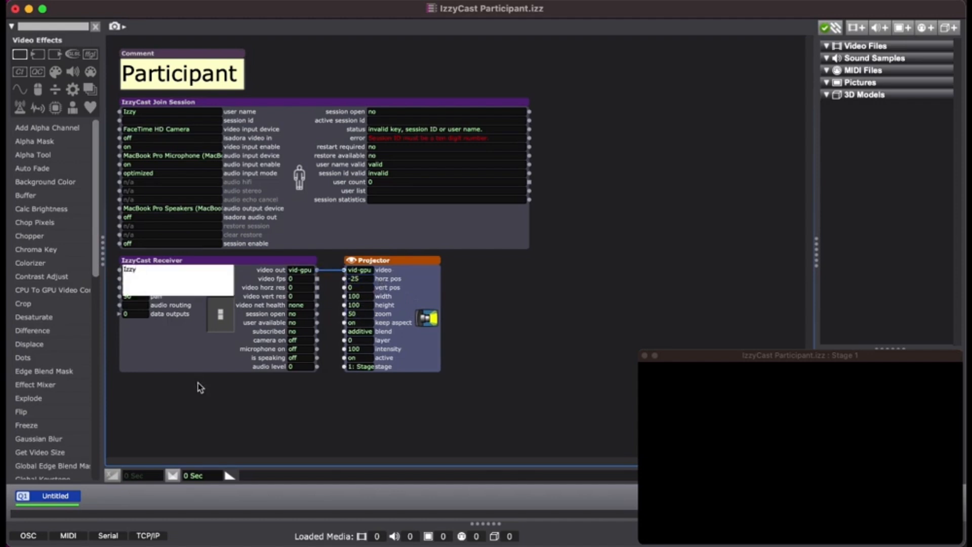
pyautogui.press('Return')
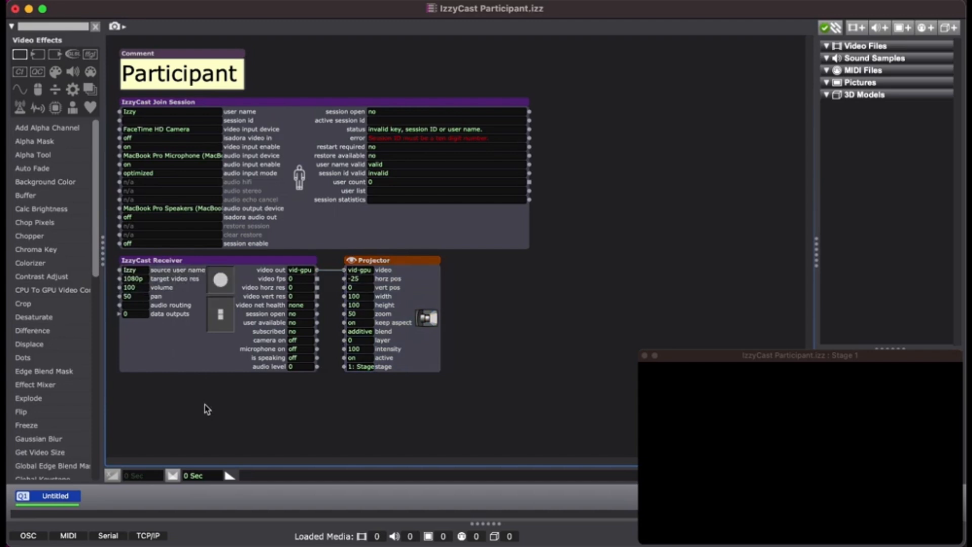
# - Duplicate the Participant's linked Receiver and Projector pair and place the copies beside the originals in the same row
pyautogui.moveTo(470, 420); pyautogui.dragTo(192, 265)
pyautogui.rightClick(216, 261)
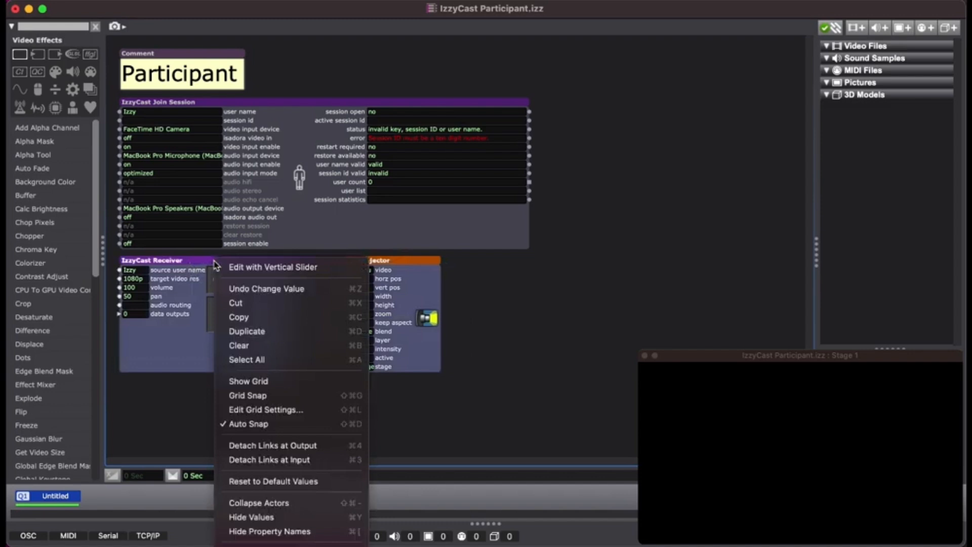
pyautogui.click(248, 332)
pyautogui.moveTo(248, 276); pyautogui.dragTo(575, 264)
# - Set the duplicated Receiver's source user name to Host and its Projector's horizontal position to 25
pyautogui.click(474, 272)
pyautogui.write('Host')
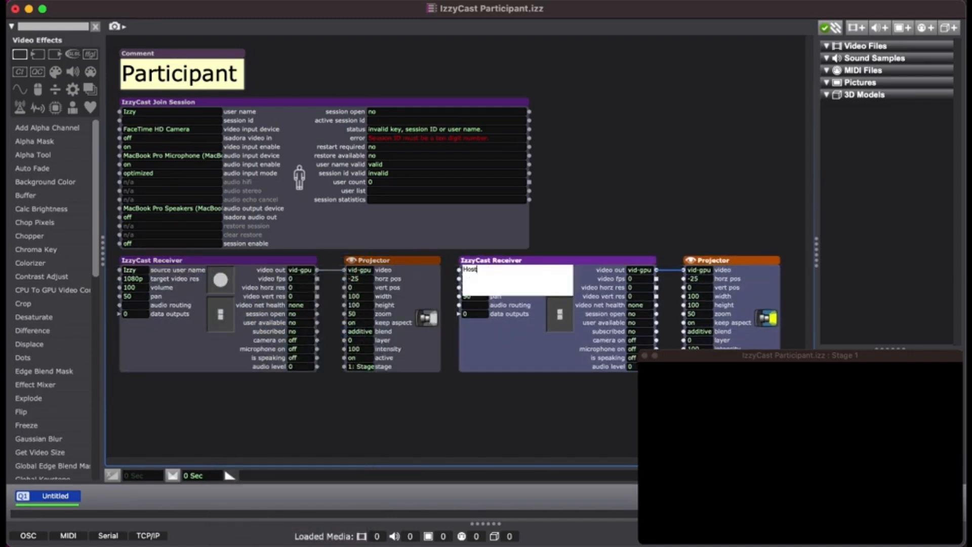
pyautogui.press('Return')
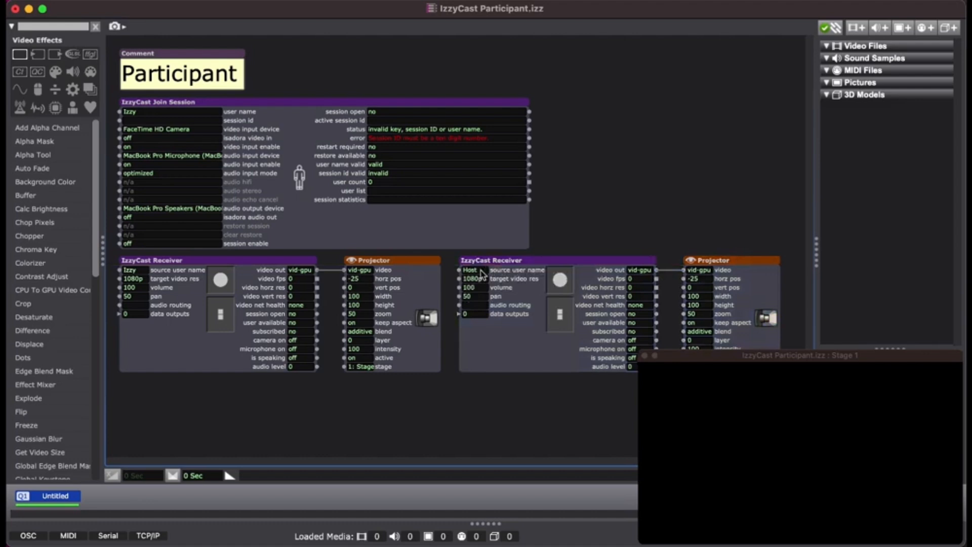
pyautogui.write('25')
# - Switch to the Isadora Host app and turn session enable on in the IzzyCast Create Session actor
pyautogui.press('super+Tab')
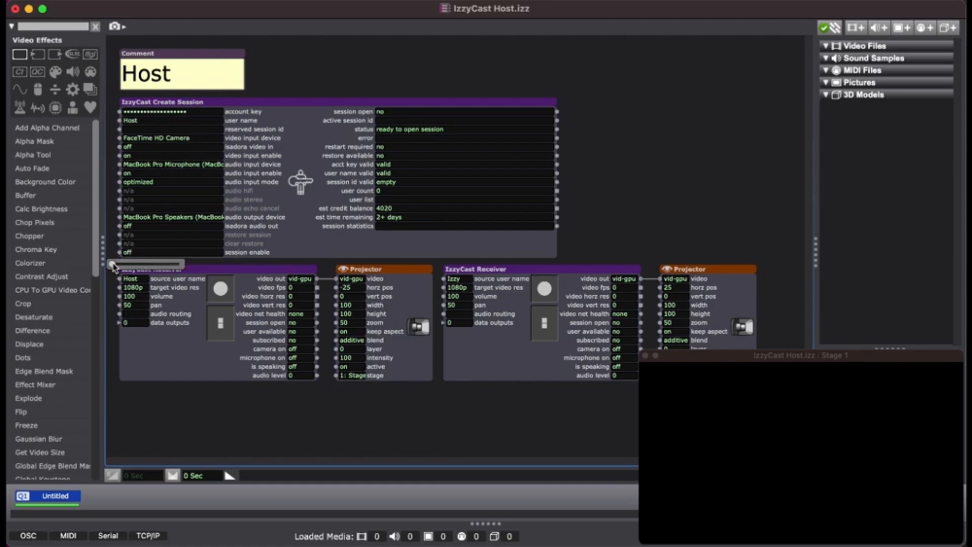
pyautogui.moveTo(112, 265); pyautogui.dragTo(180, 264)
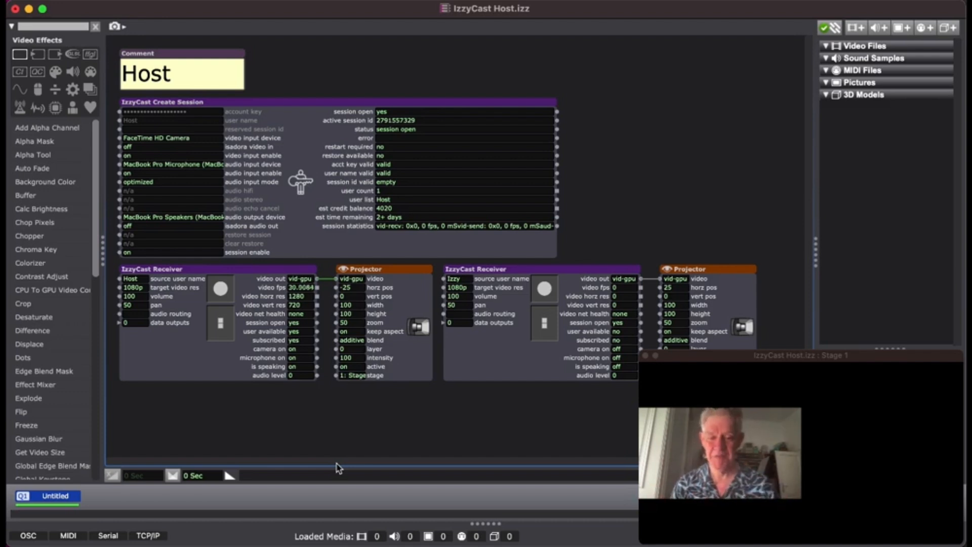
# - Copy the active session ID from the Create Session actor's output
pyautogui.hscroll(1, 336, 462)
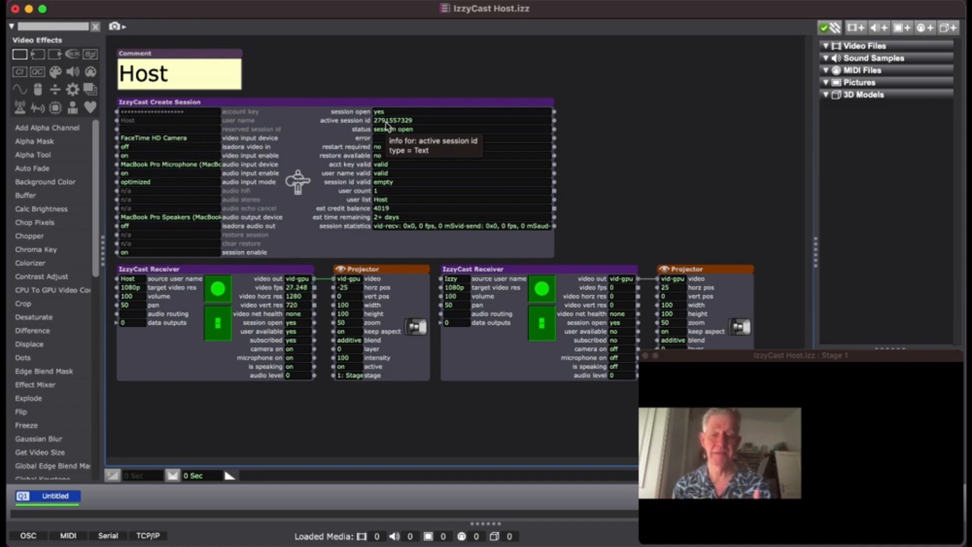
pyautogui.doubleClick(386, 122)
pyautogui.press('super+c')
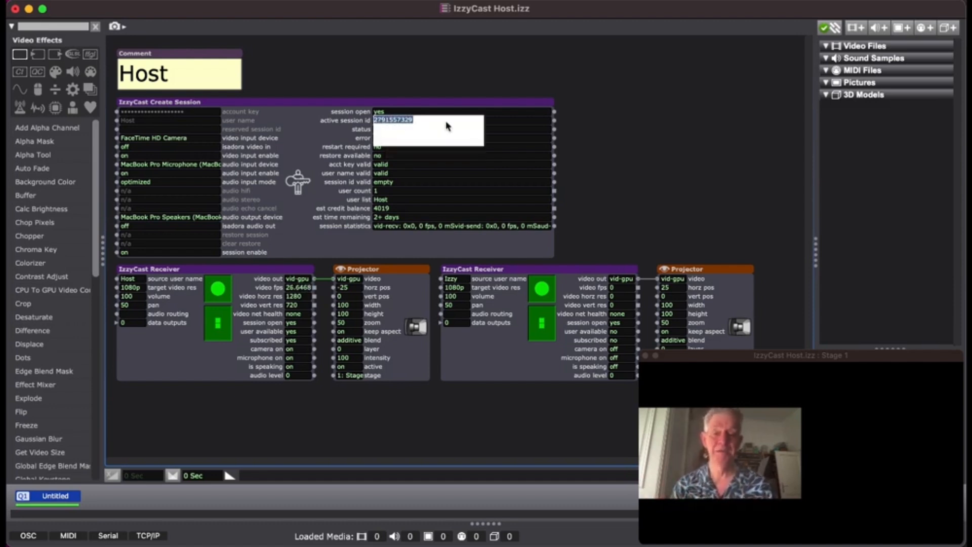
pyautogui.click(424, 85)
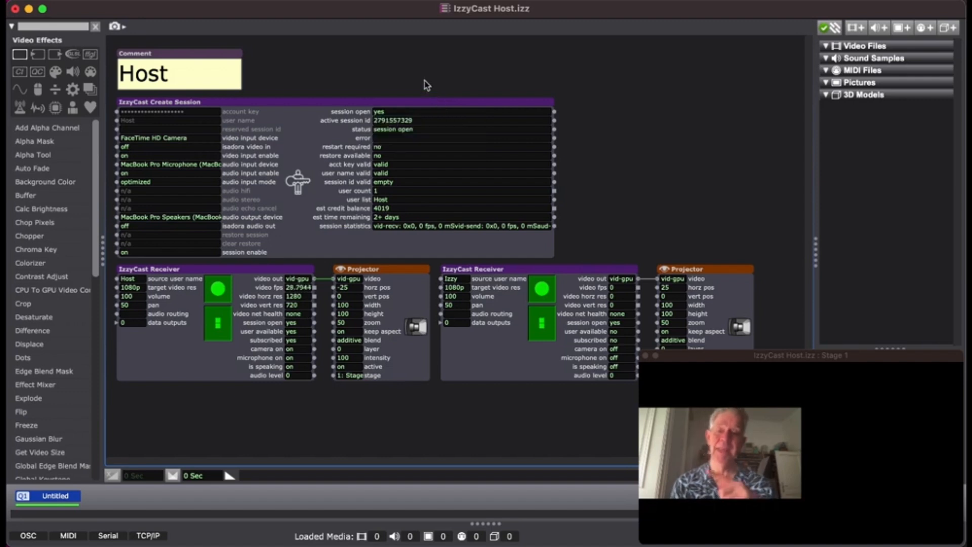
# - In the Isadora Participant app, paste the copied session ID into the Join Session actor and turn its session enable on
pyautogui.press('super+Tab')
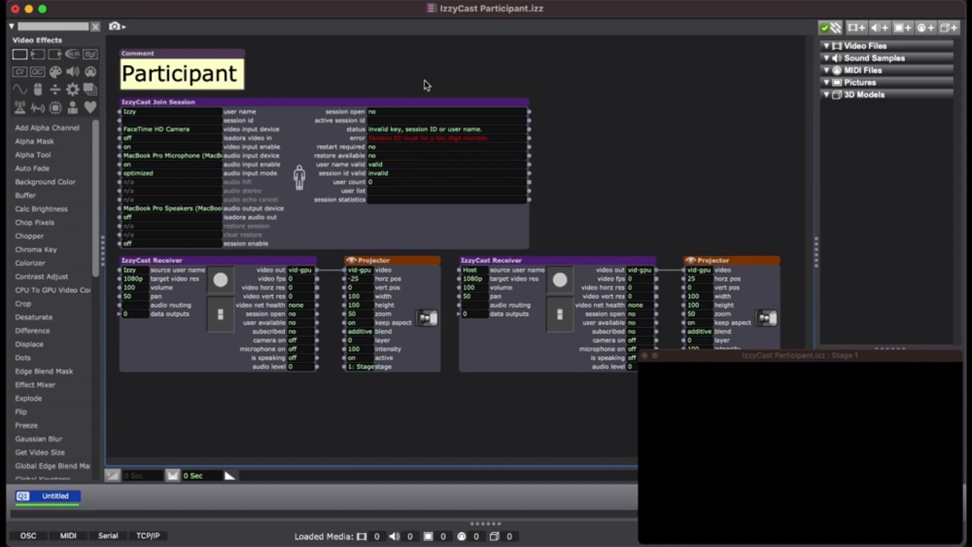
pyautogui.click(202, 122)
pyautogui.press('super+v')
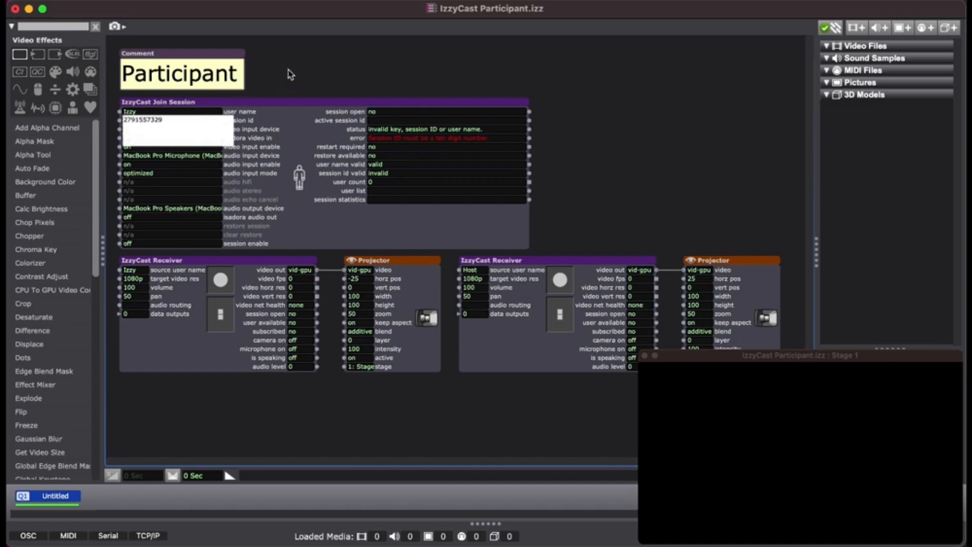
pyautogui.press('Return')
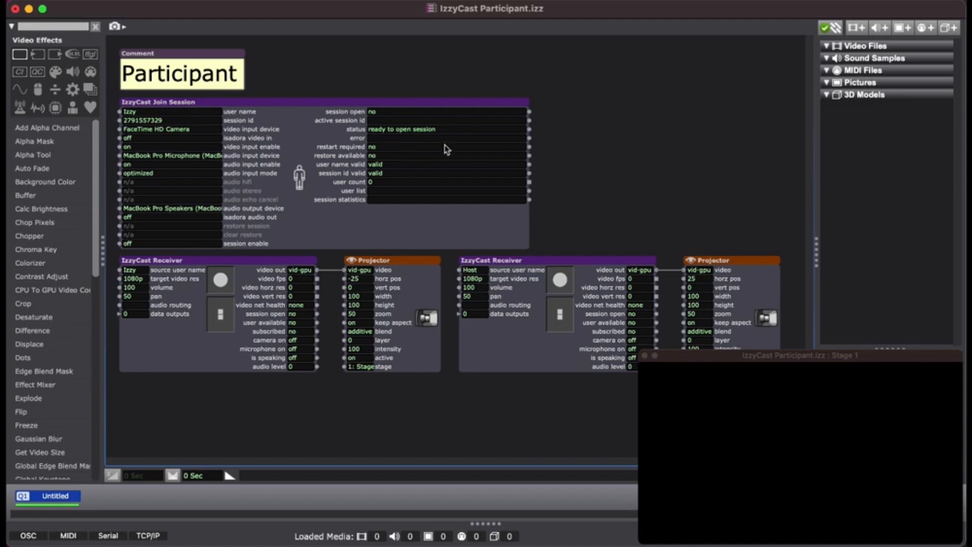
pyautogui.moveTo(445, 145)
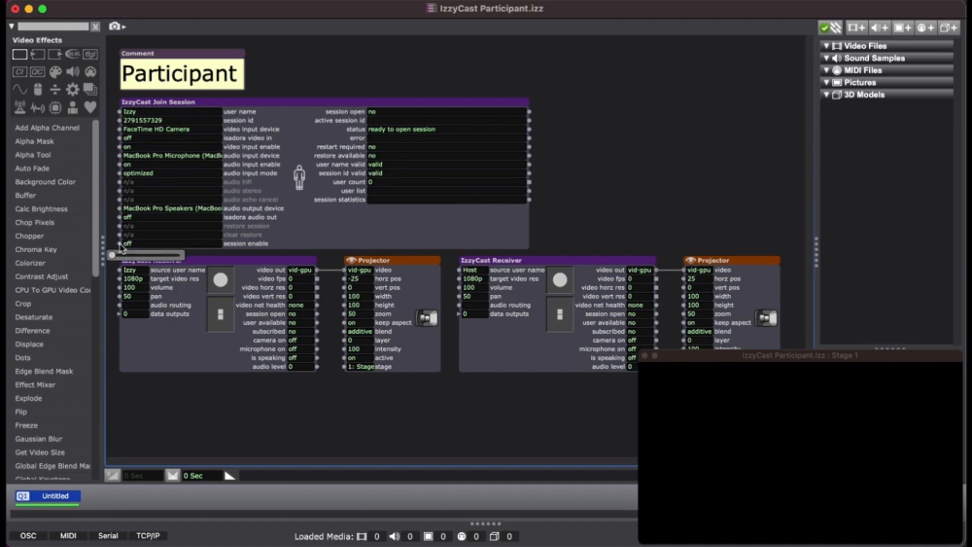
pyautogui.click(179, 257)
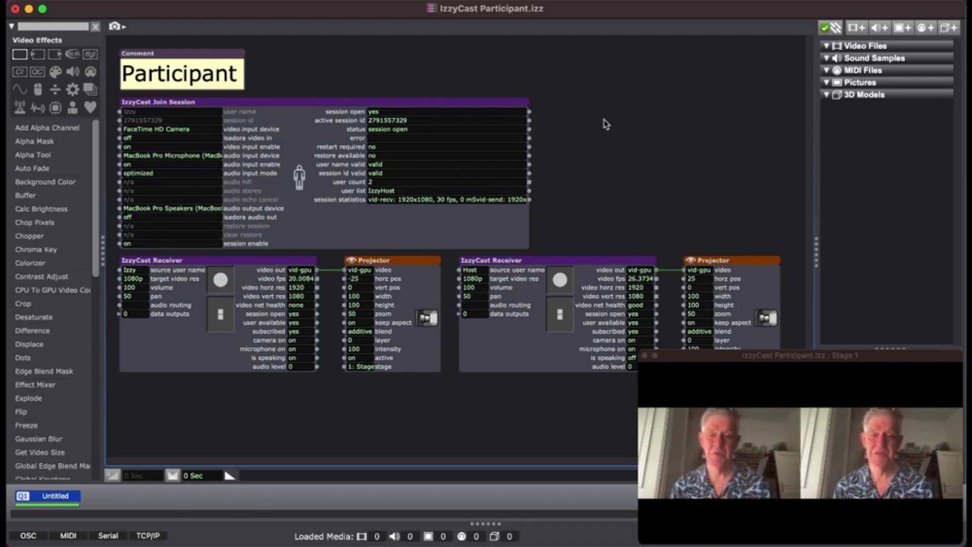
# - In the Isadora Host app, add an IzzyCast Broadcaster actor beside the Create Session actor and set its data inputs to 1
pyautogui.press('super+Tab')
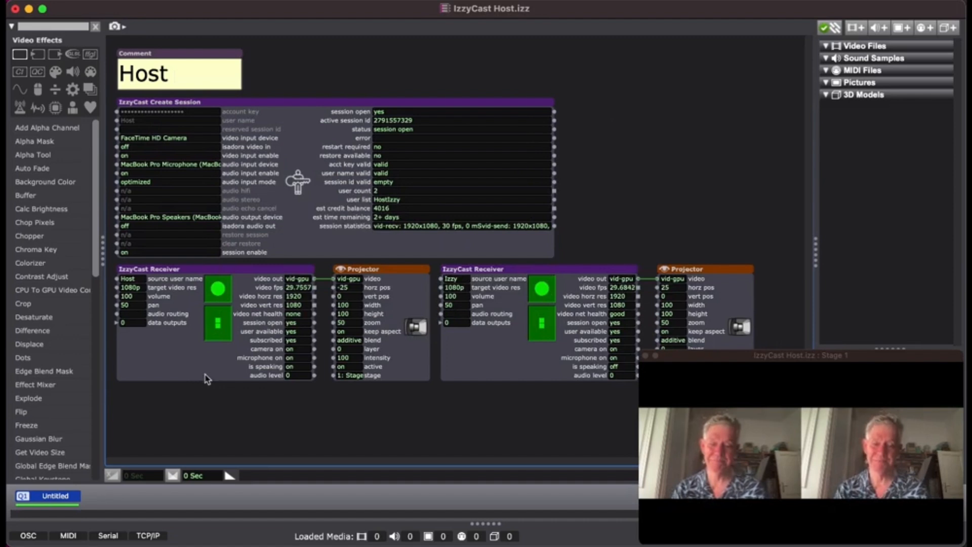
pyautogui.doubleClick(138, 405)
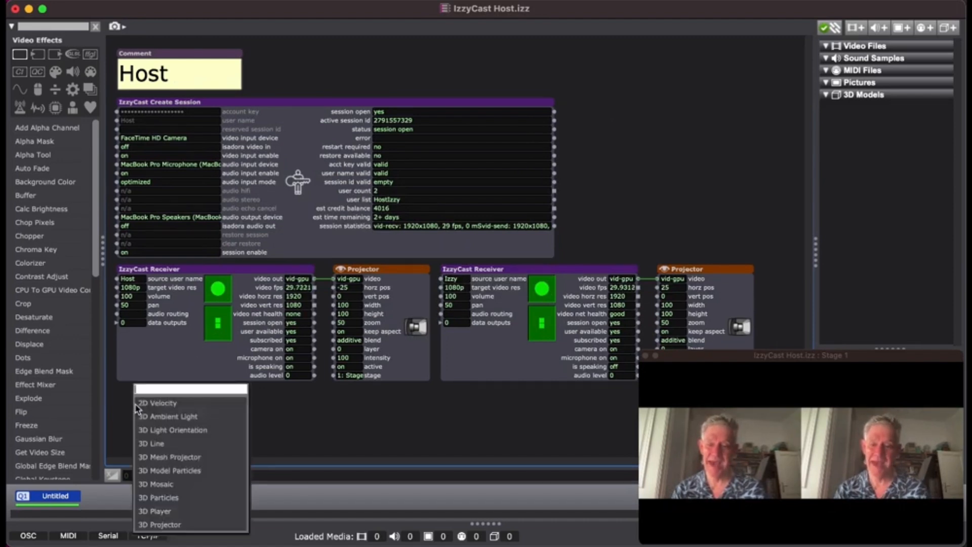
pyautogui.click(596, 81)
pyautogui.doubleClick(597, 81)
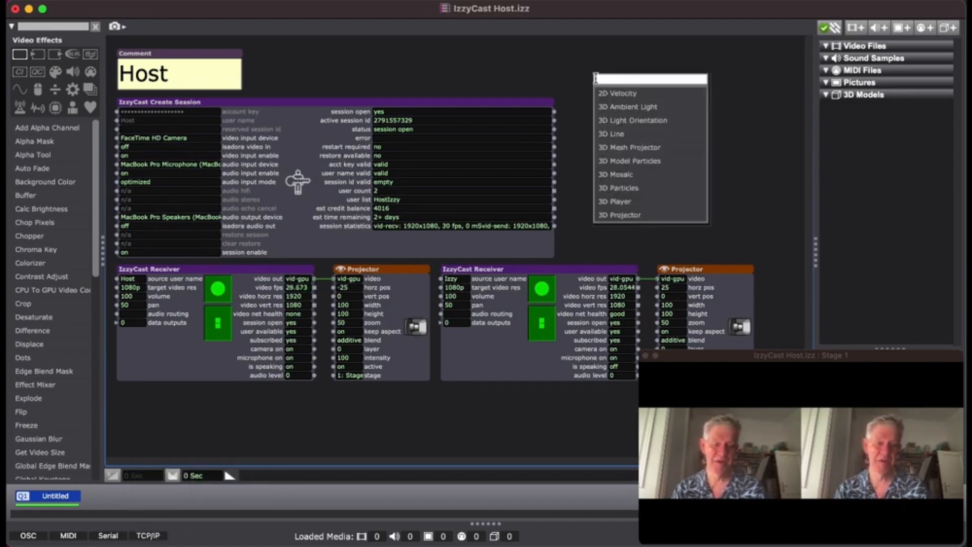
pyautogui.write('izzy')
pyautogui.click(647, 96)
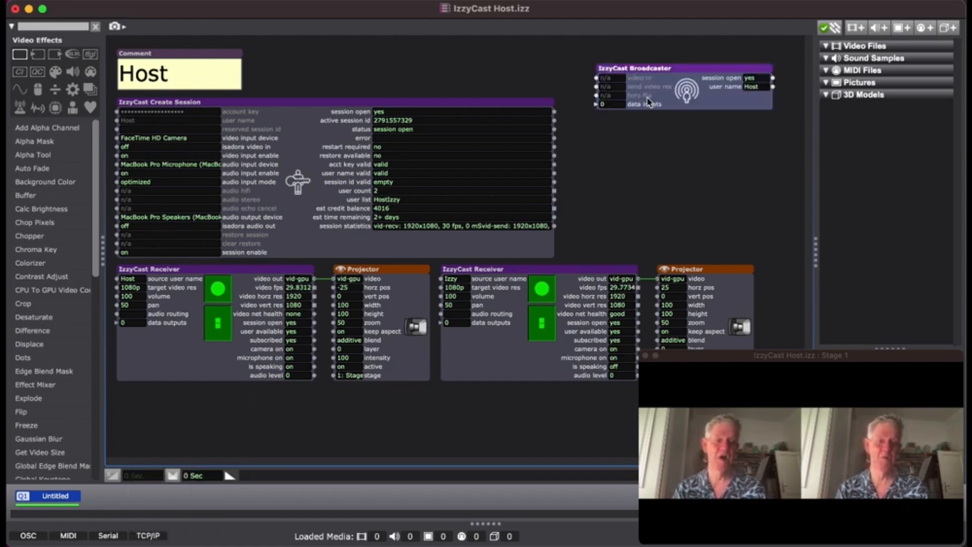
pyautogui.moveTo(675, 103); pyautogui.dragTo(664, 106)
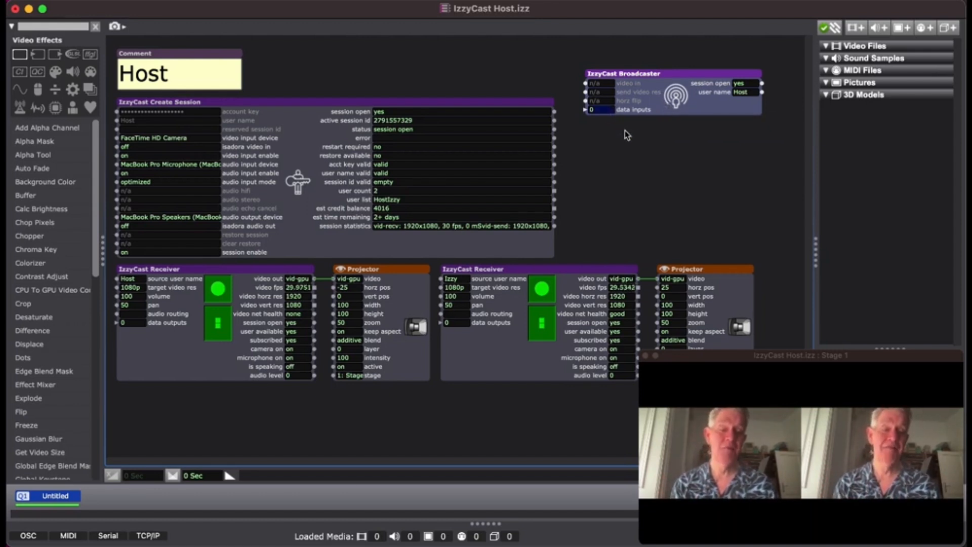
pyautogui.press('Return')
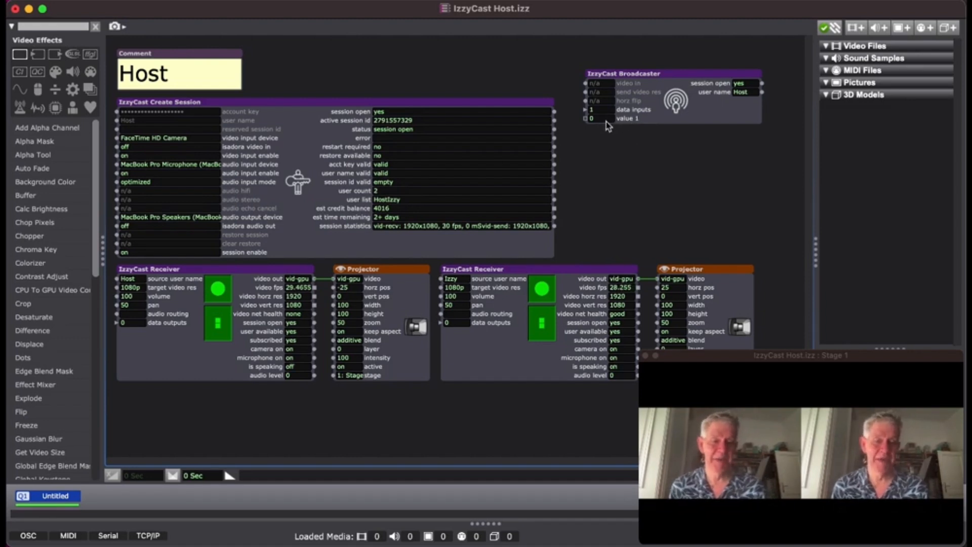
# - Add a Wave Generator directly below the Broadcaster and link its value output to the Broadcaster's value 1 input
pyautogui.doubleClick(593, 157)
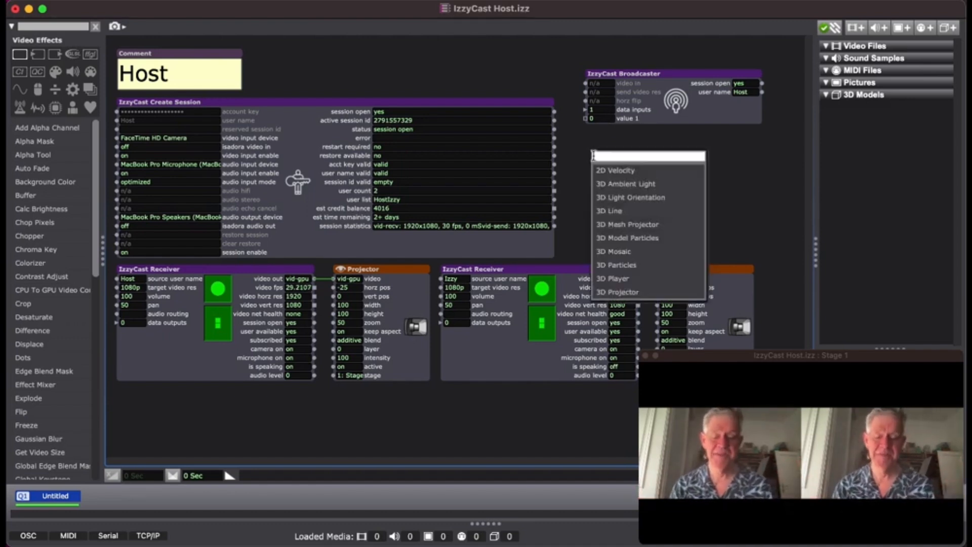
pyautogui.write('wav')
pyautogui.click(614, 171)
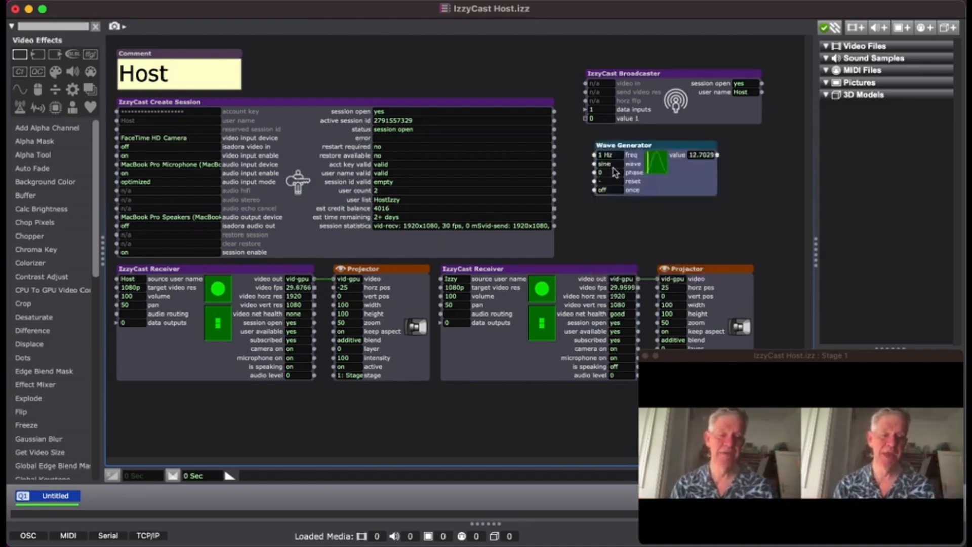
pyautogui.moveTo(679, 187); pyautogui.dragTo(587, 118)
pyautogui.click(705, 164)
pyautogui.moveTo(663, 125); pyautogui.dragTo(659, 139)
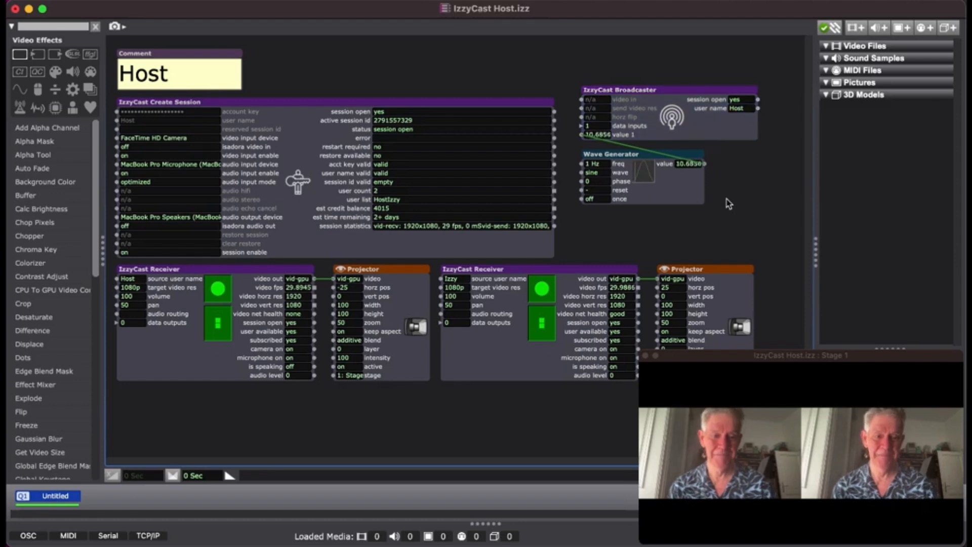
# - In the Isadora Participant app, set the data outputs of the IzzyCast Receiver with source user Izzy to 1
pyautogui.press('super+Tab')
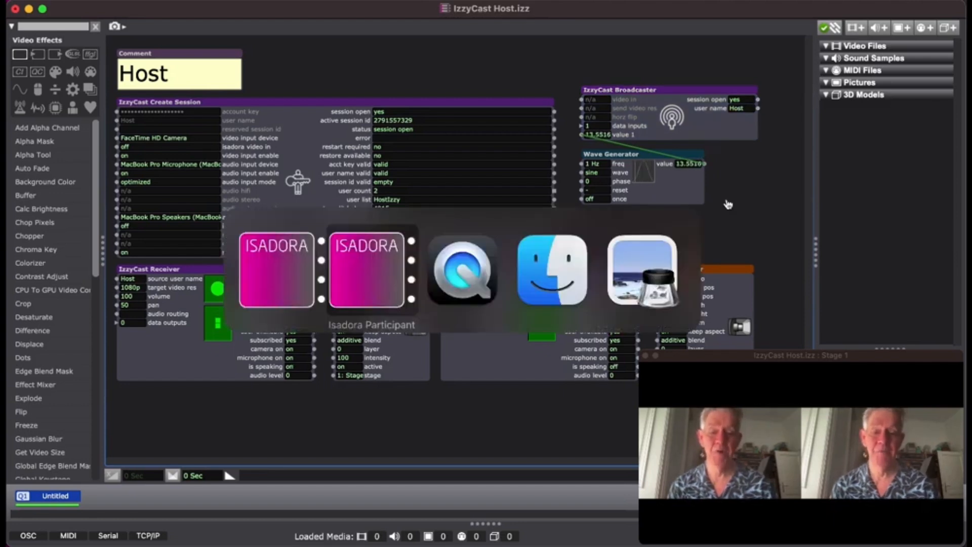
pyautogui.click(381, 285)
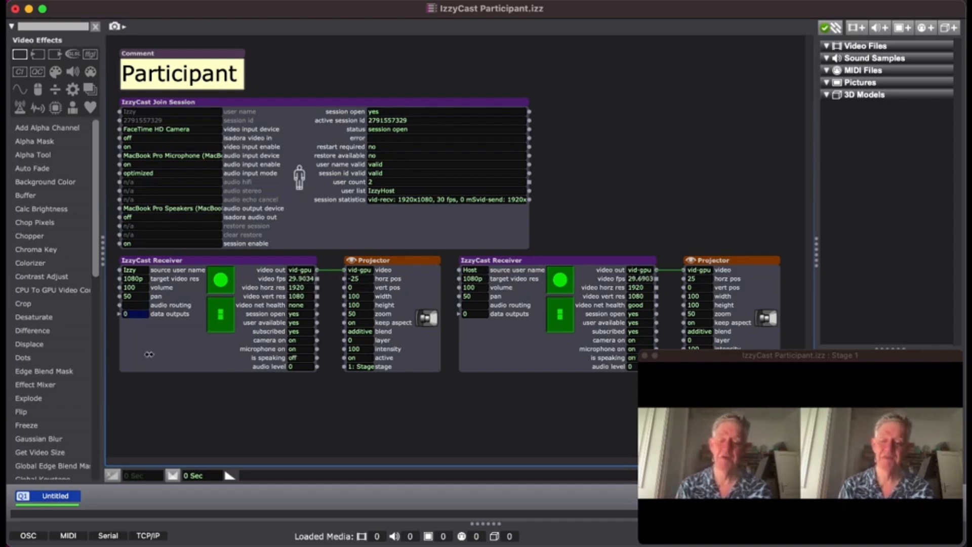
pyautogui.press('Return')
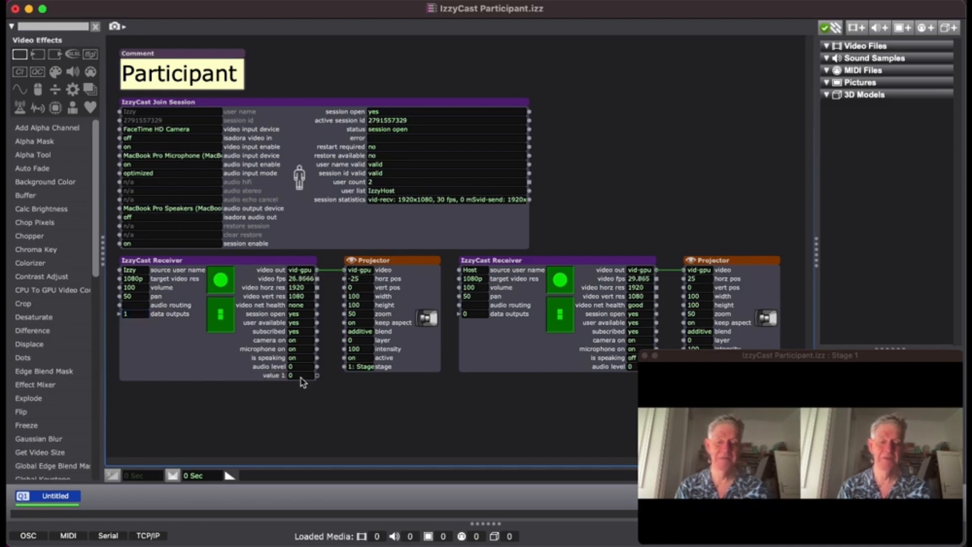
pyautogui.moveTo(302, 378)
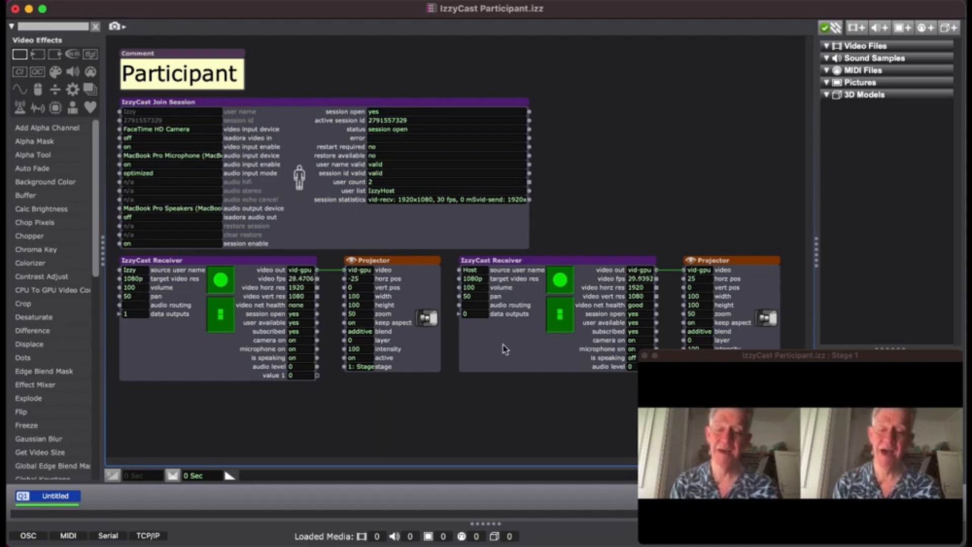
# - Set the Host IzzyCast Receiver's data outputs to 1 and move the Stage 1 window clear of that actor
pyautogui.click(474, 315)
pyautogui.write('1')
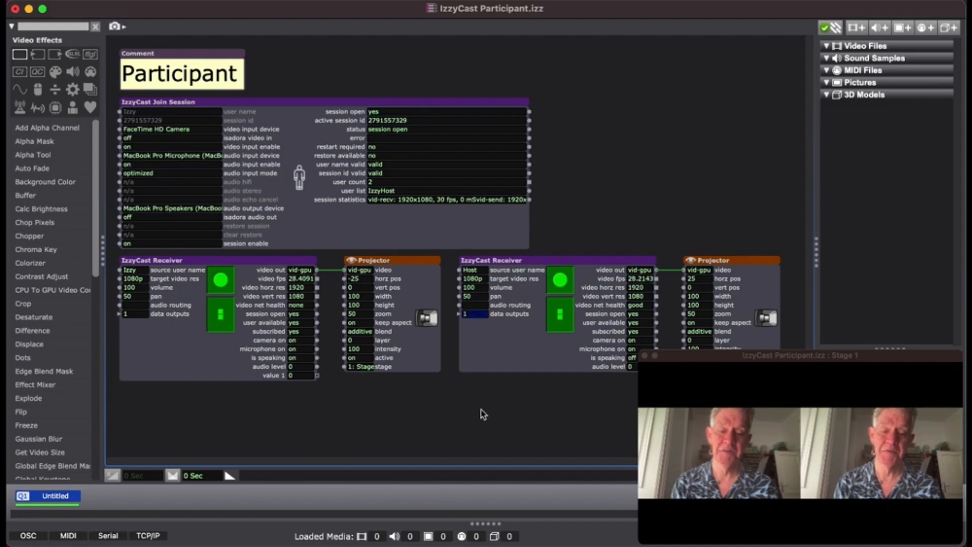
pyautogui.press('Return')
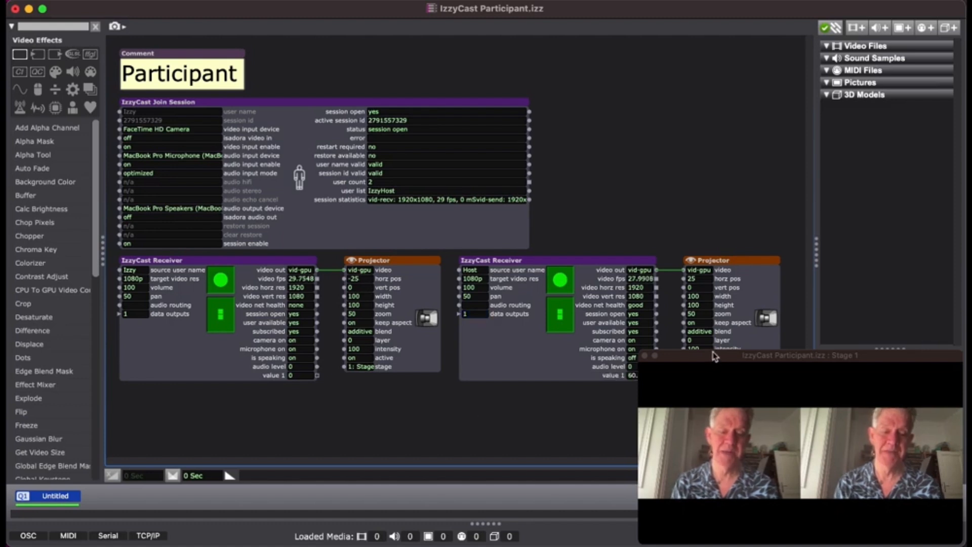
pyautogui.moveTo(713, 352); pyautogui.dragTo(633, 49)
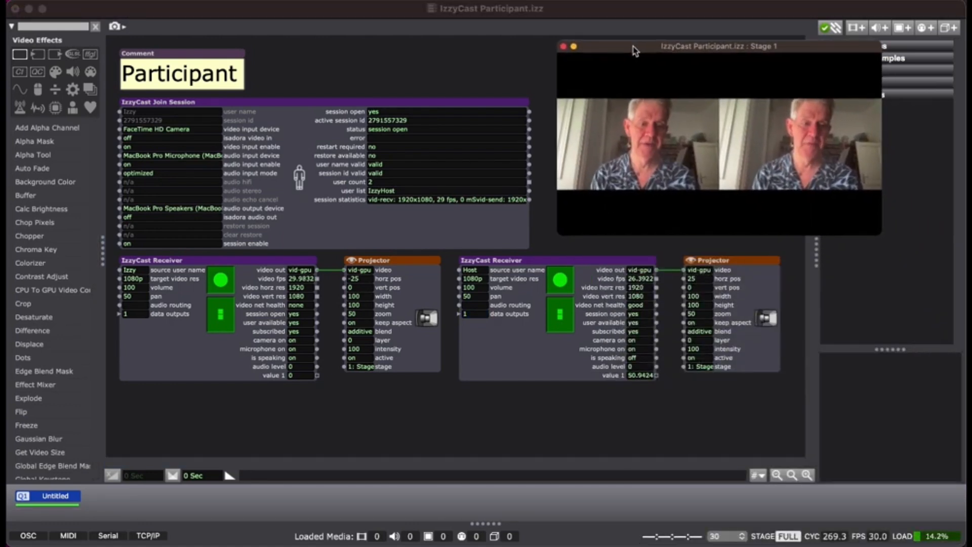
pyautogui.click(630, 394)
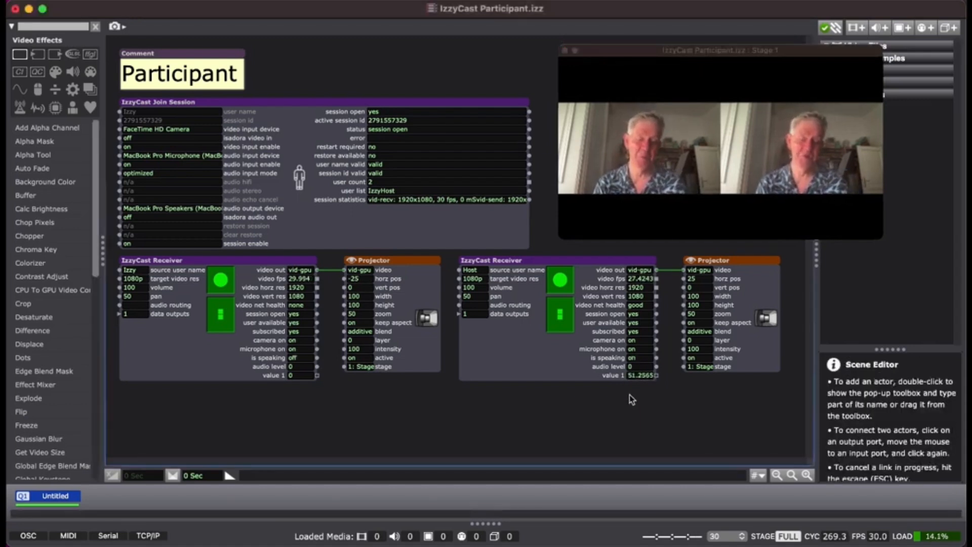
# - Show the scene's control panel beside the patch and add a Slider control near its upper-left corner
pyautogui.press('super+shift+c')
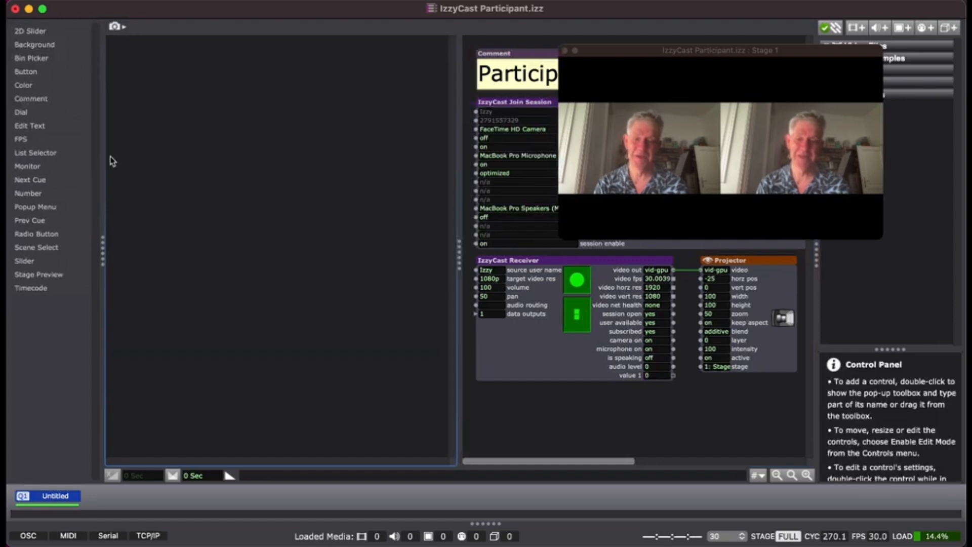
pyautogui.click(57, 259)
pyautogui.click(133, 68)
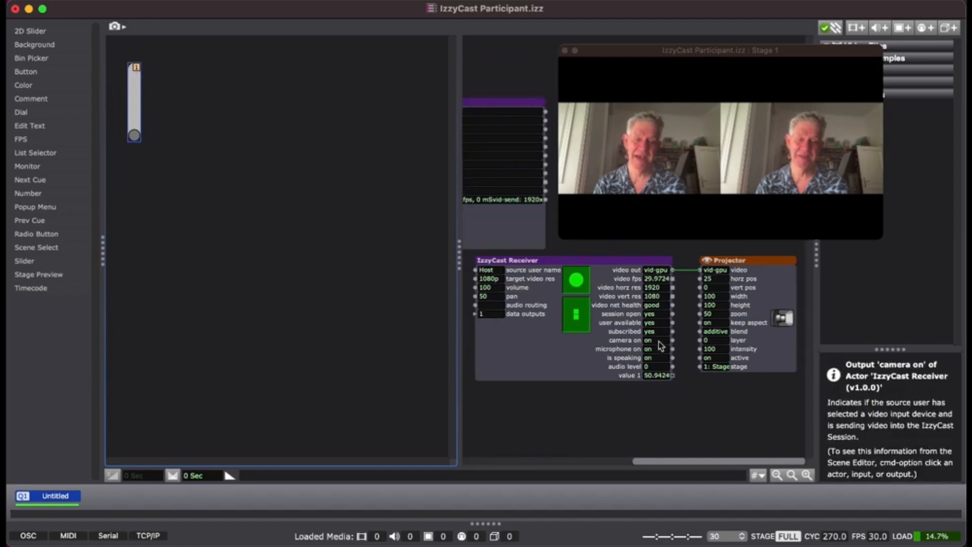
# - Link the slider to the Host Receiver's value 1 output, then leave control edit mode and narrow the control panel around the slider
pyautogui.moveTo(137, 76); pyautogui.dragTo(681, 379)
pyautogui.click(680, 376)
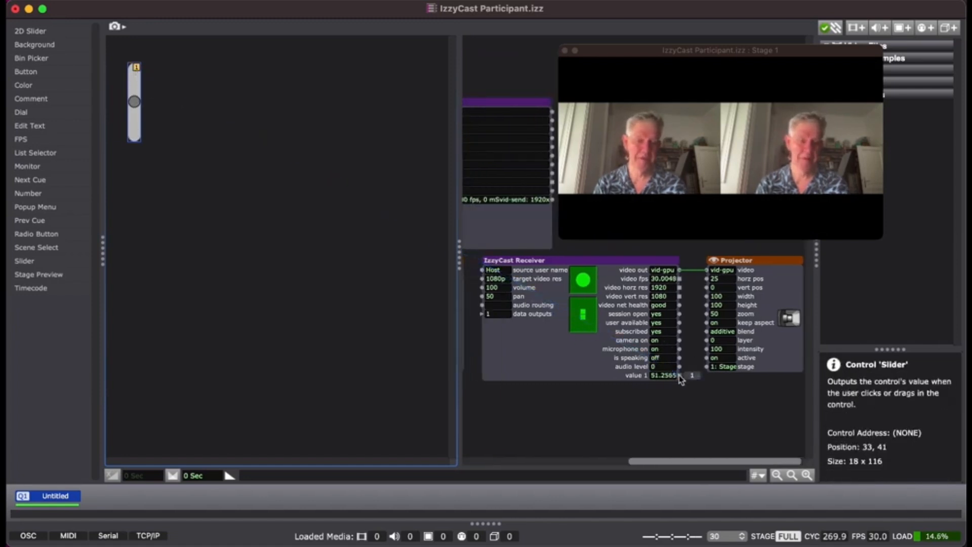
pyautogui.press('alt+super+e')
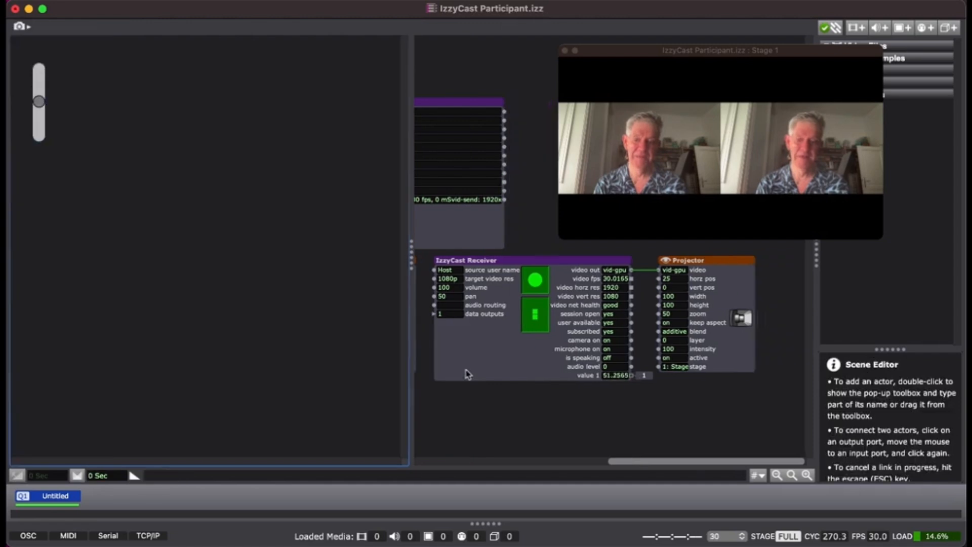
pyautogui.moveTo(412, 262); pyautogui.dragTo(77, 262)
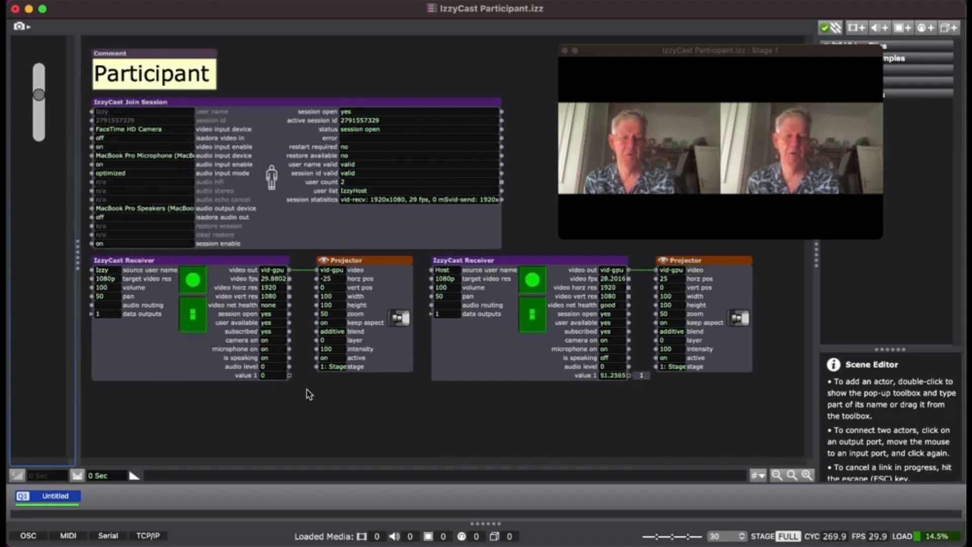
# - Link the Host Receiver's value 1 output to the intensity input of the Izzy feed's Projector, routing the link below the actors
pyautogui.moveTo(621, 307)
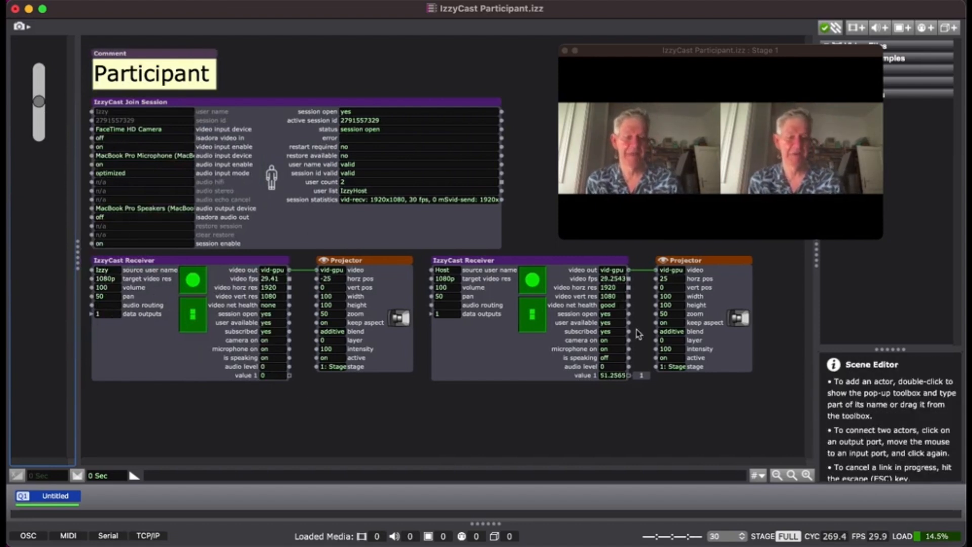
pyautogui.moveTo(629, 375)
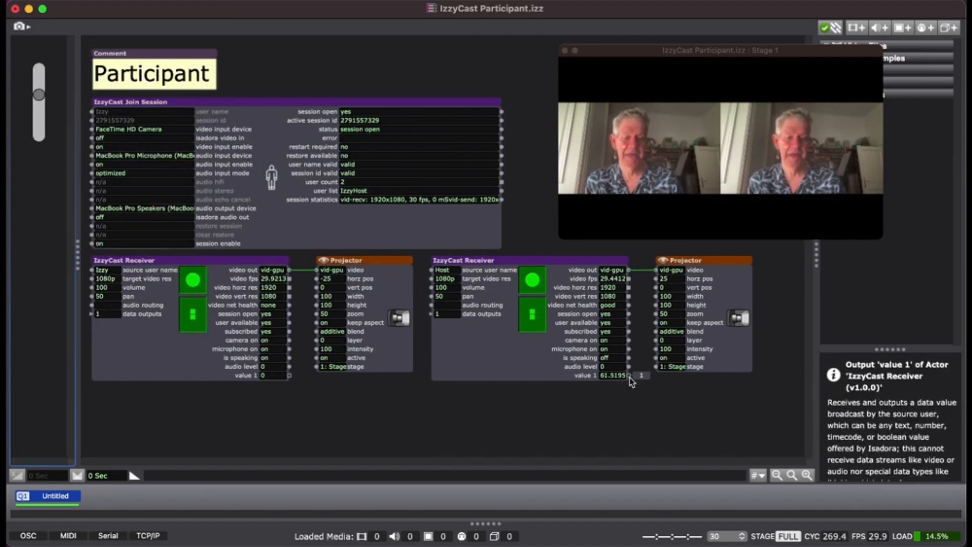
pyautogui.click(629, 376)
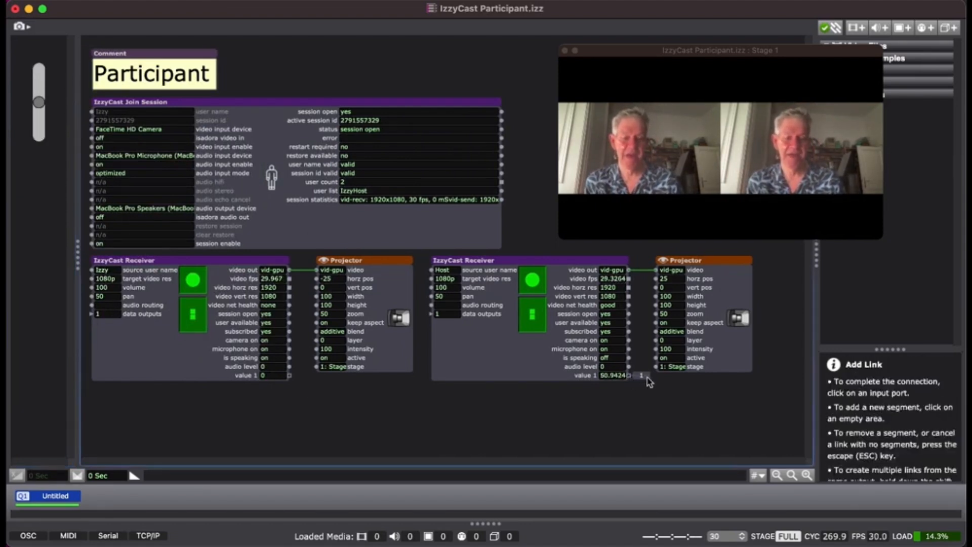
pyautogui.click(648, 418)
pyautogui.scroll(-1, 647, 418)
pyautogui.click(292, 411)
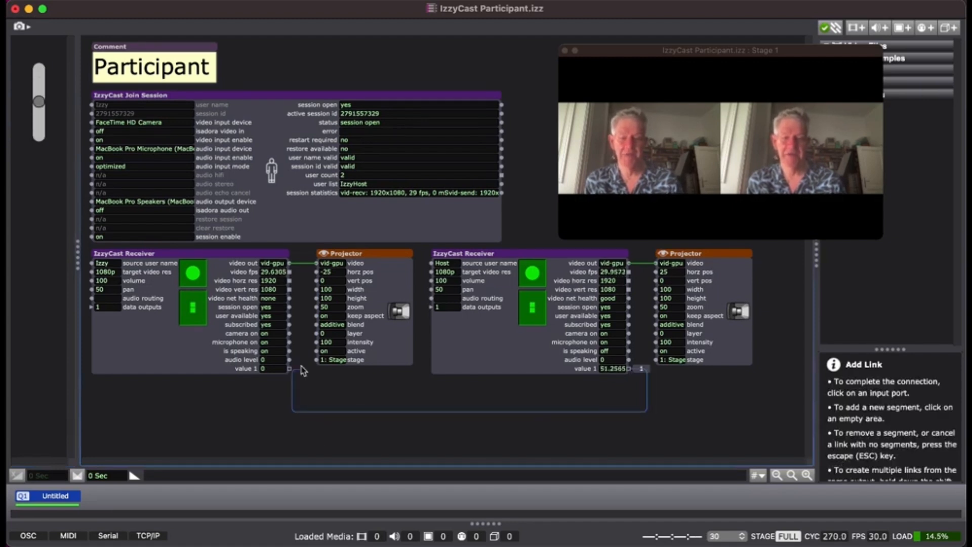
pyautogui.click(317, 342)
pyautogui.moveTo(295, 383); pyautogui.dragTo(302, 384)
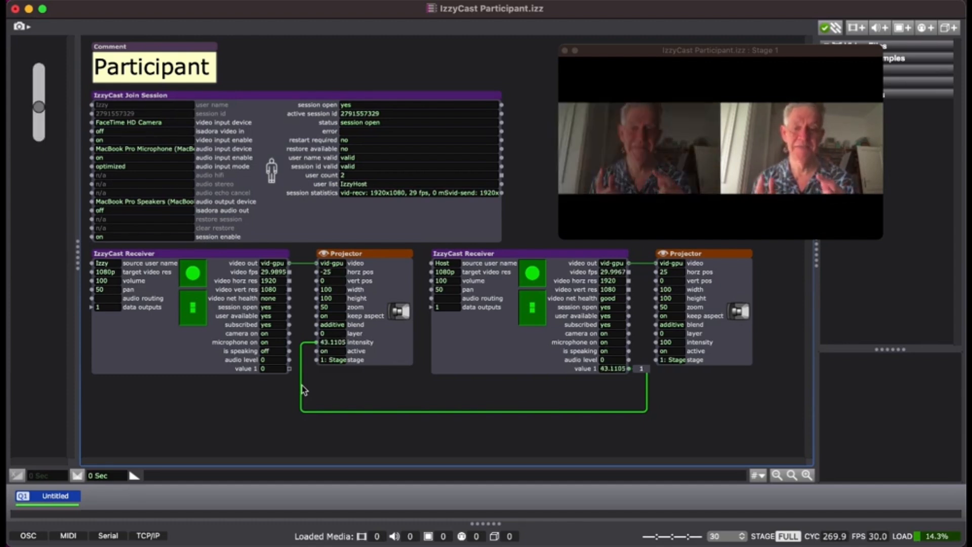
# - Remove the link into the Izzy feed's Projector intensity input and restore the intensity to 100
pyautogui.click(338, 343)
pyautogui.write('100')
pyautogui.press('Return')
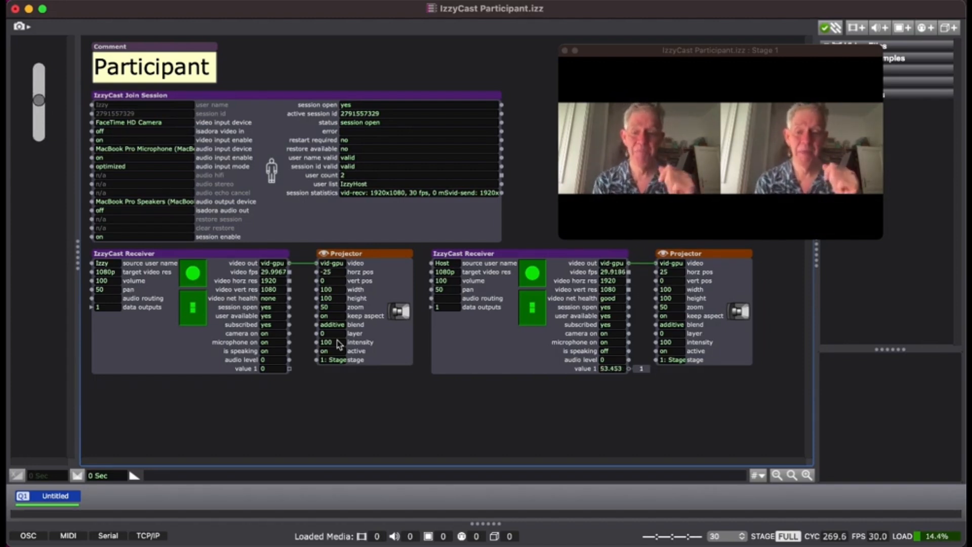
# - In the Isadora Host app, end the session by turning off session enable on the Create Session actor
pyautogui.moveTo(330, 328)
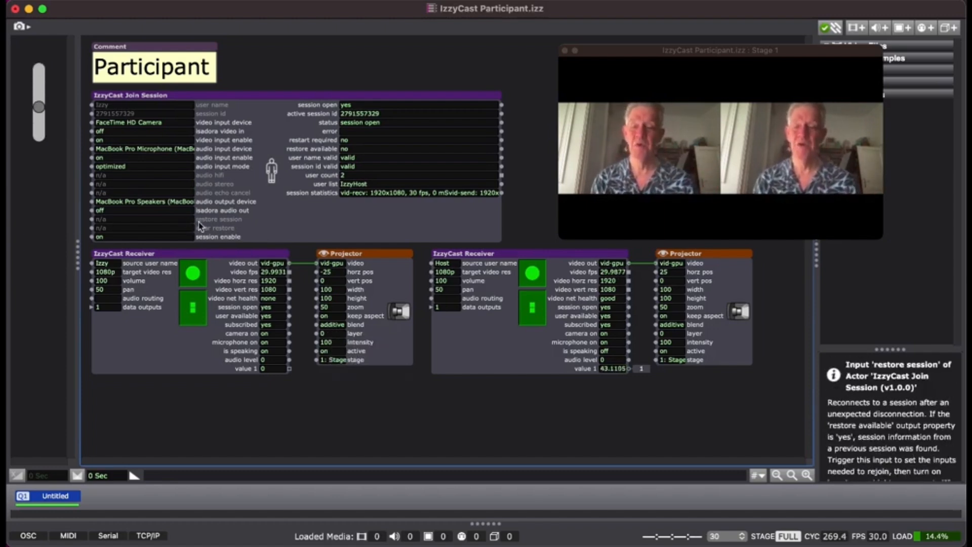
pyautogui.press('super+Tab')
pyautogui.click(335, 275)
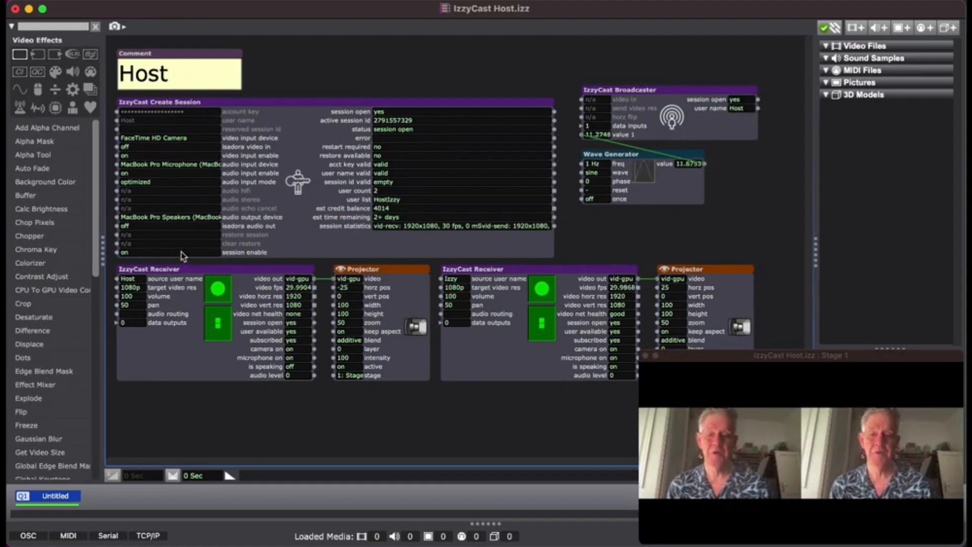
pyautogui.moveTo(124, 253)
pyautogui.mouseDown()
pyautogui.moveTo(121, 261)
pyautogui.moveTo(154, 268)
pyautogui.moveTo(118, 268)
pyautogui.mouseUp()
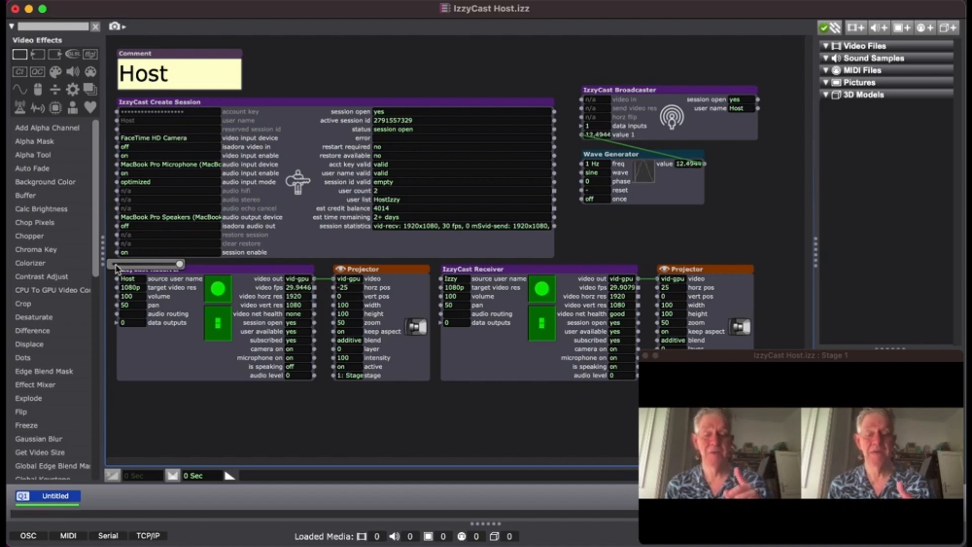
pyautogui.moveTo(116, 268); pyautogui.dragTo(115, 269)
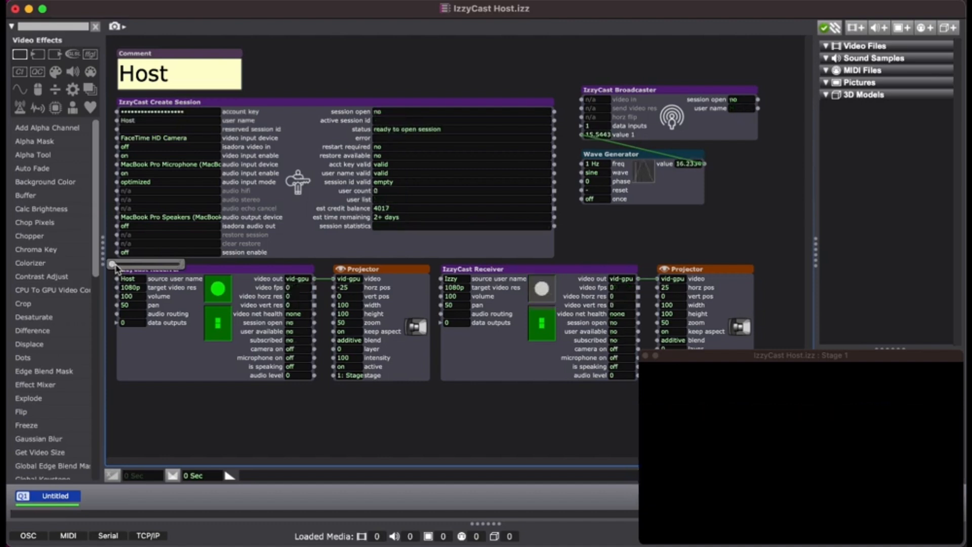
pyautogui.click(181, 432)
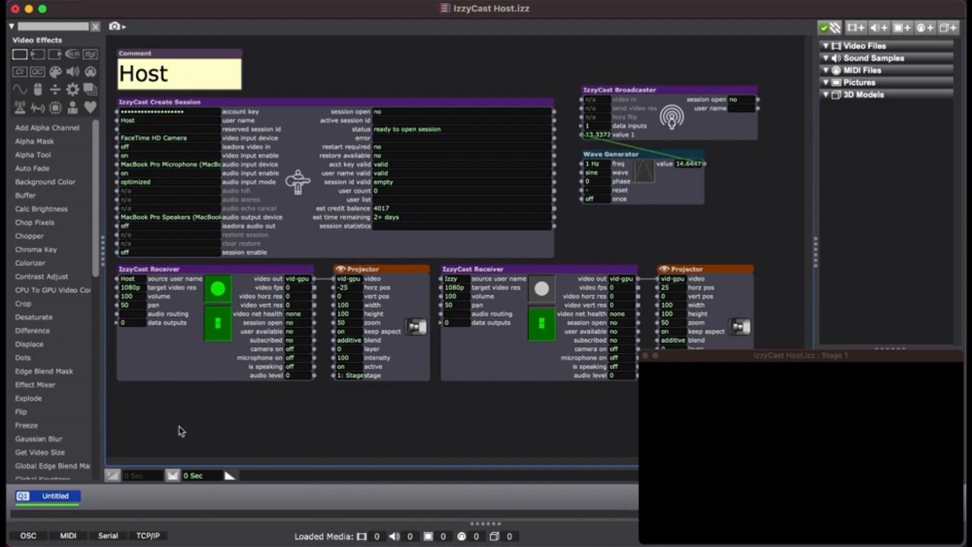
# - In the Isadora Participant app, turn off session enable on the Join Session actor to clear the session error
pyautogui.press('super+Tab')
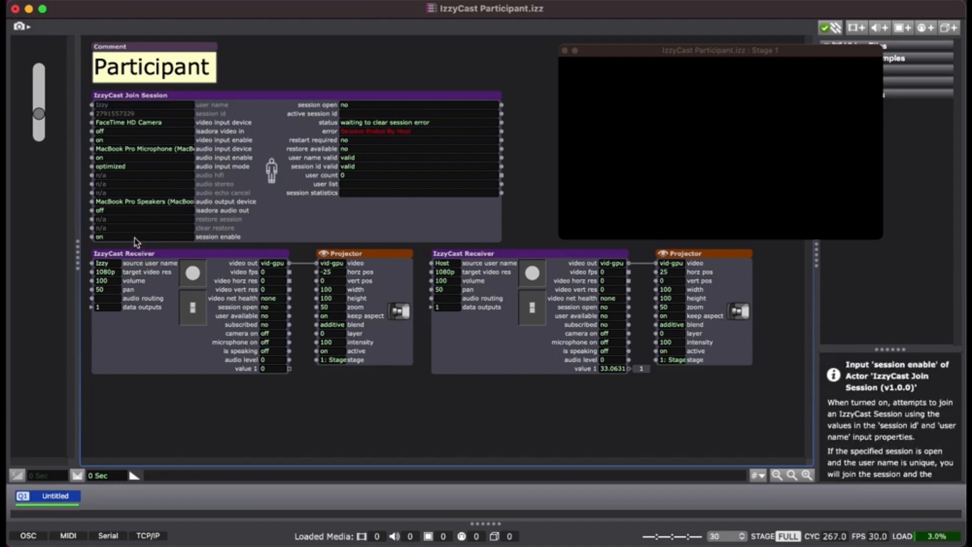
pyautogui.click(94, 242)
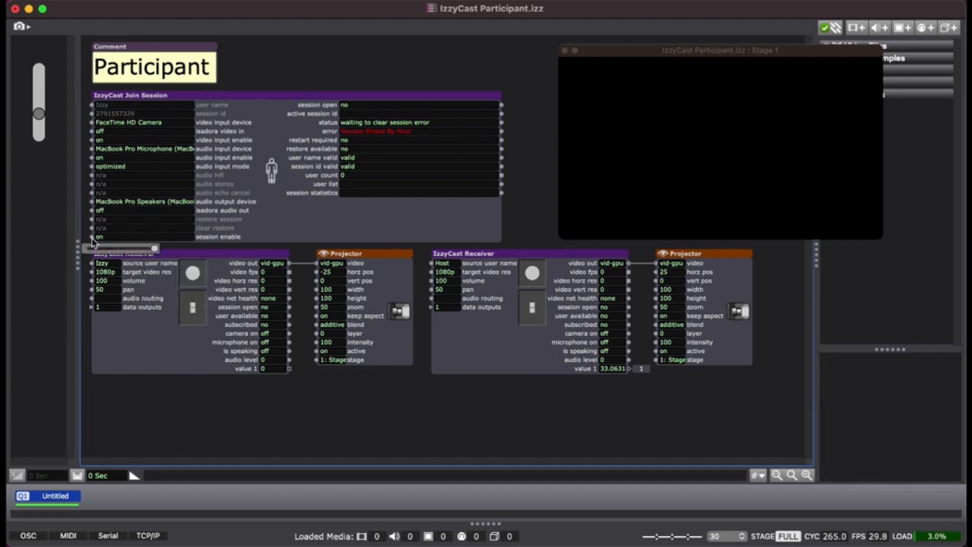
pyautogui.click(101, 250)
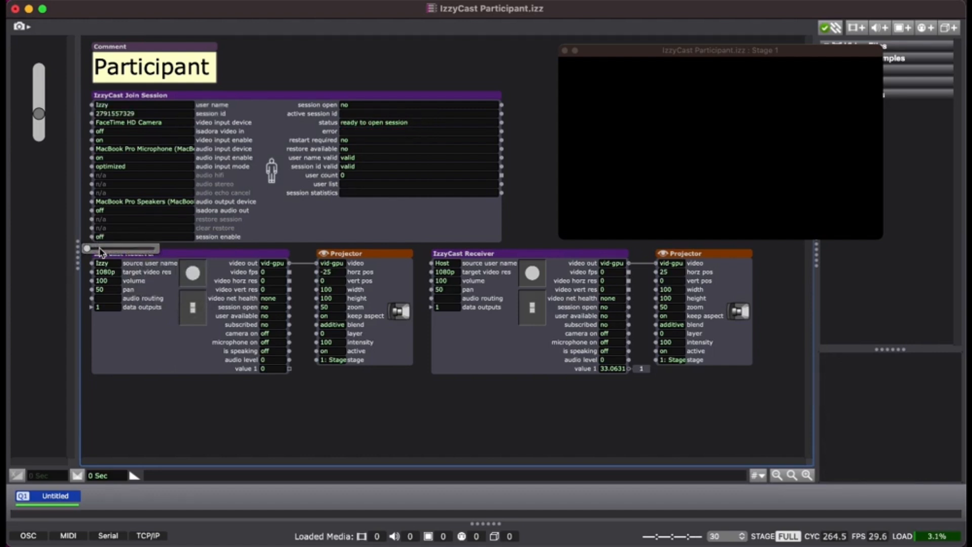
pyautogui.click(185, 438)
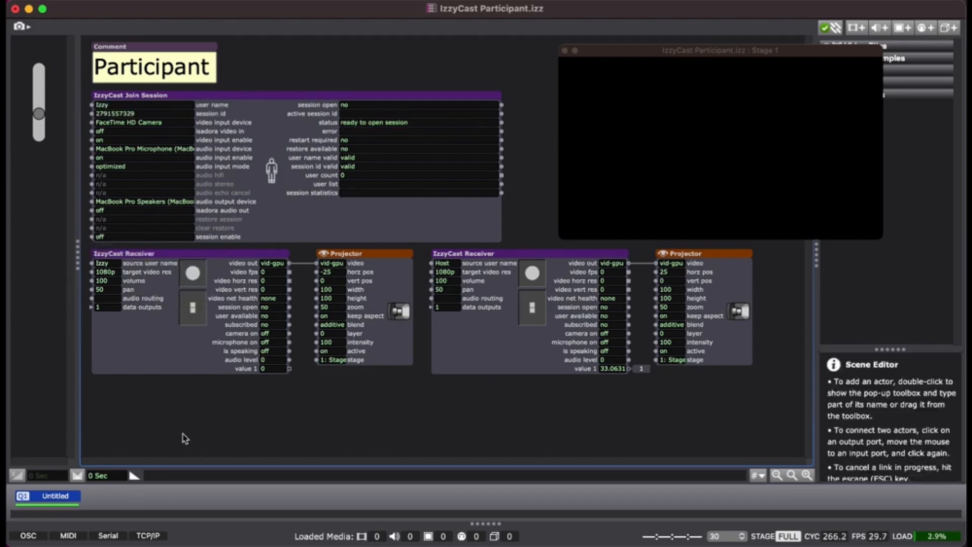